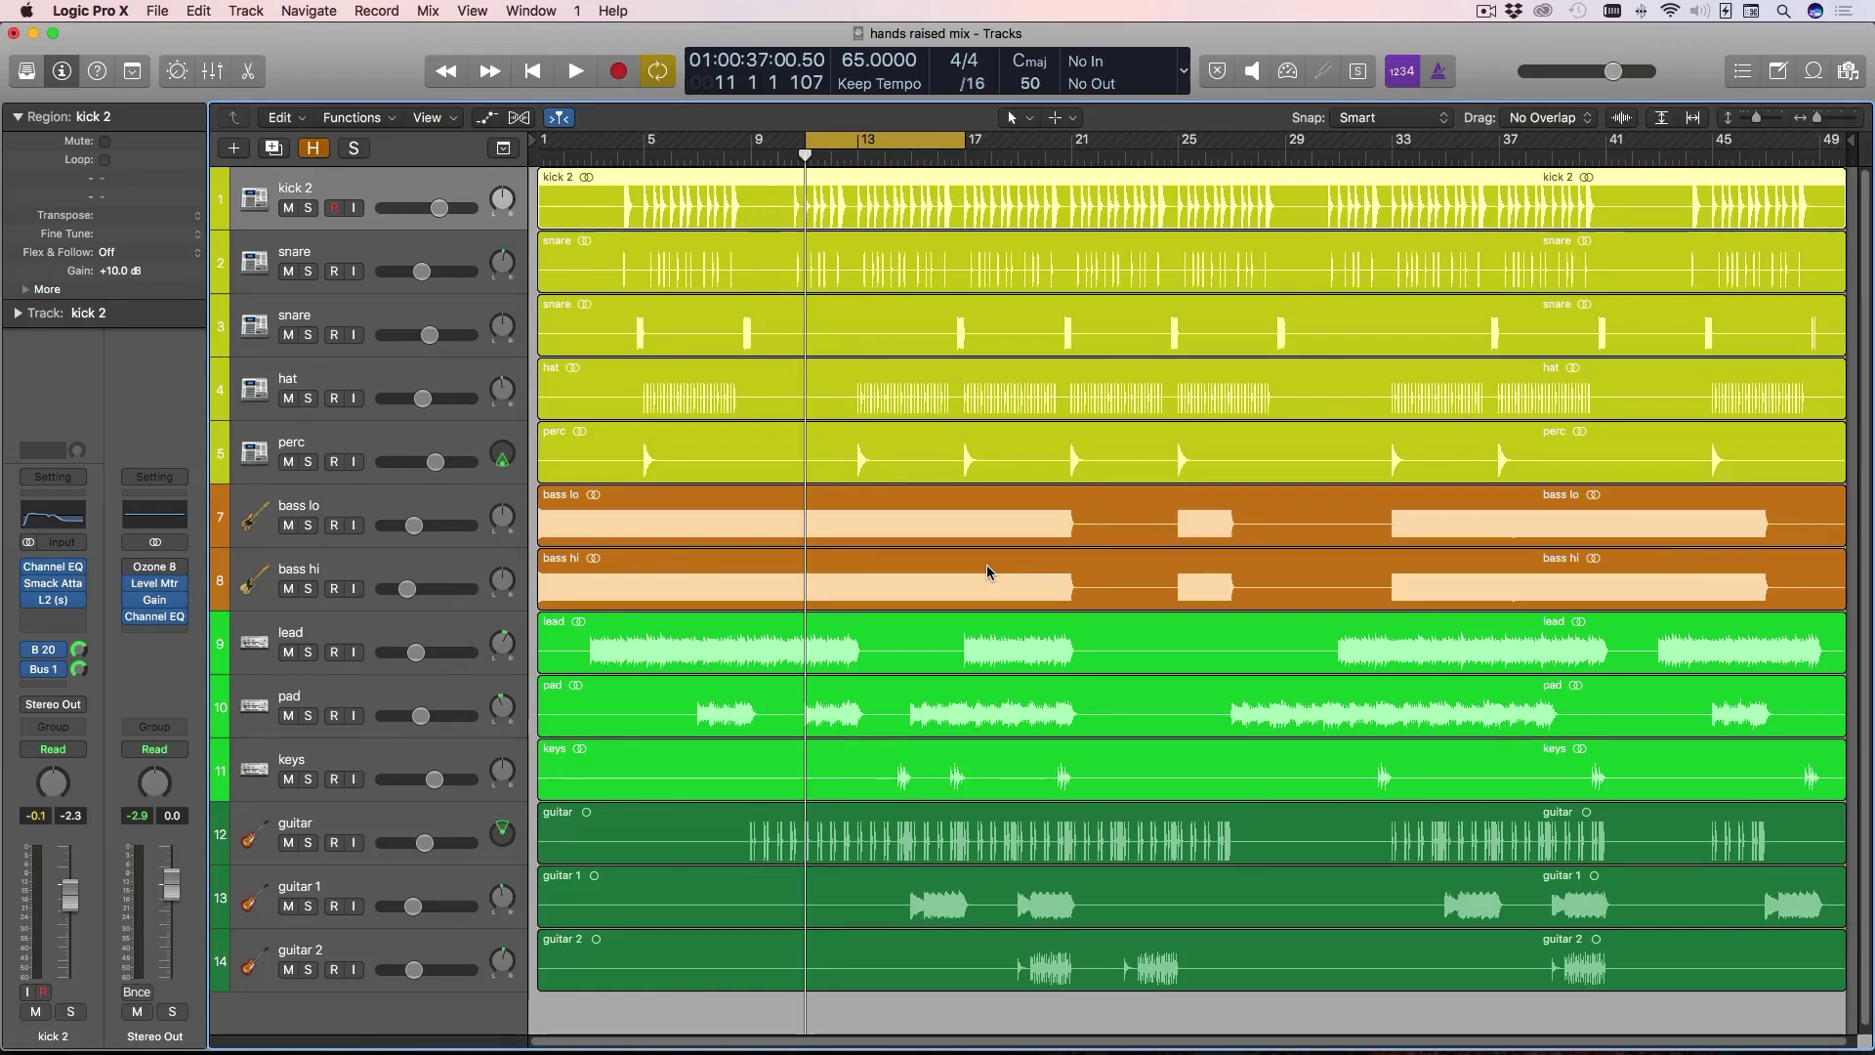
Step: Open the Channel EQ on the Stereo Out, play the full mix through its analyzer, and close the EQ
click(154, 616)
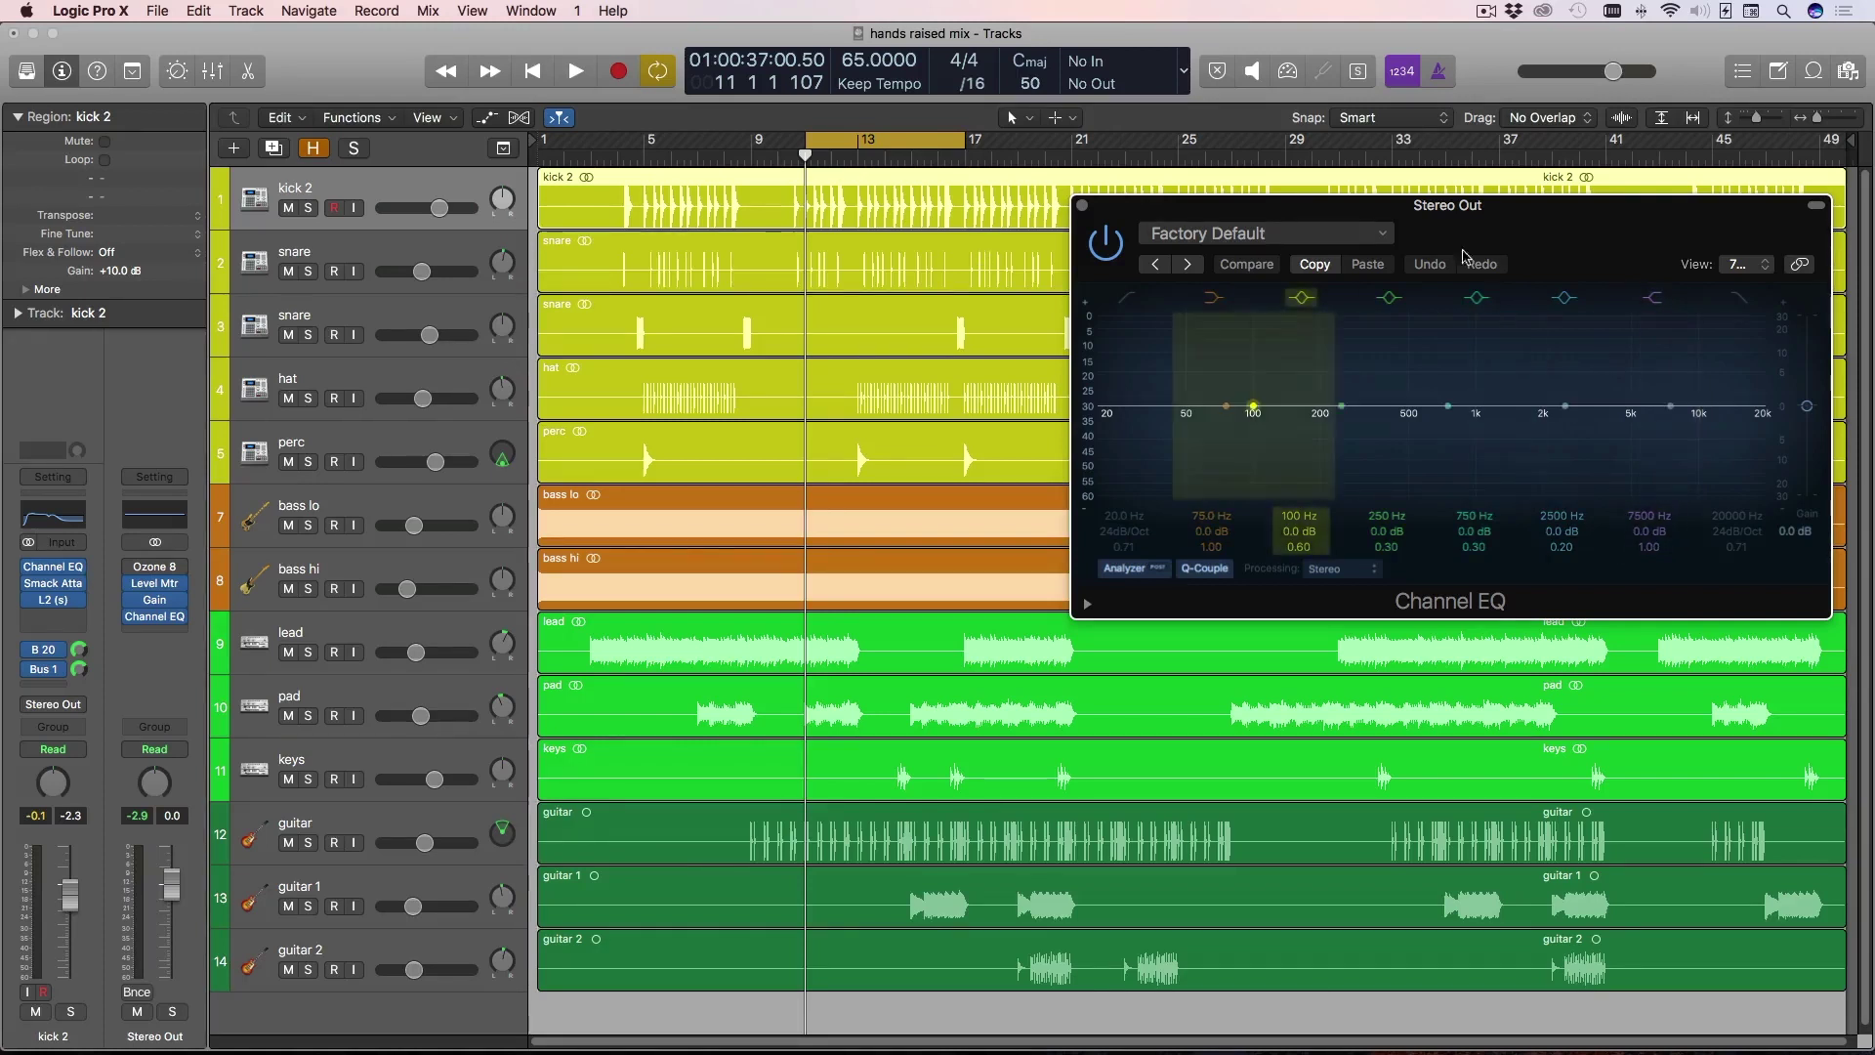
key(space)
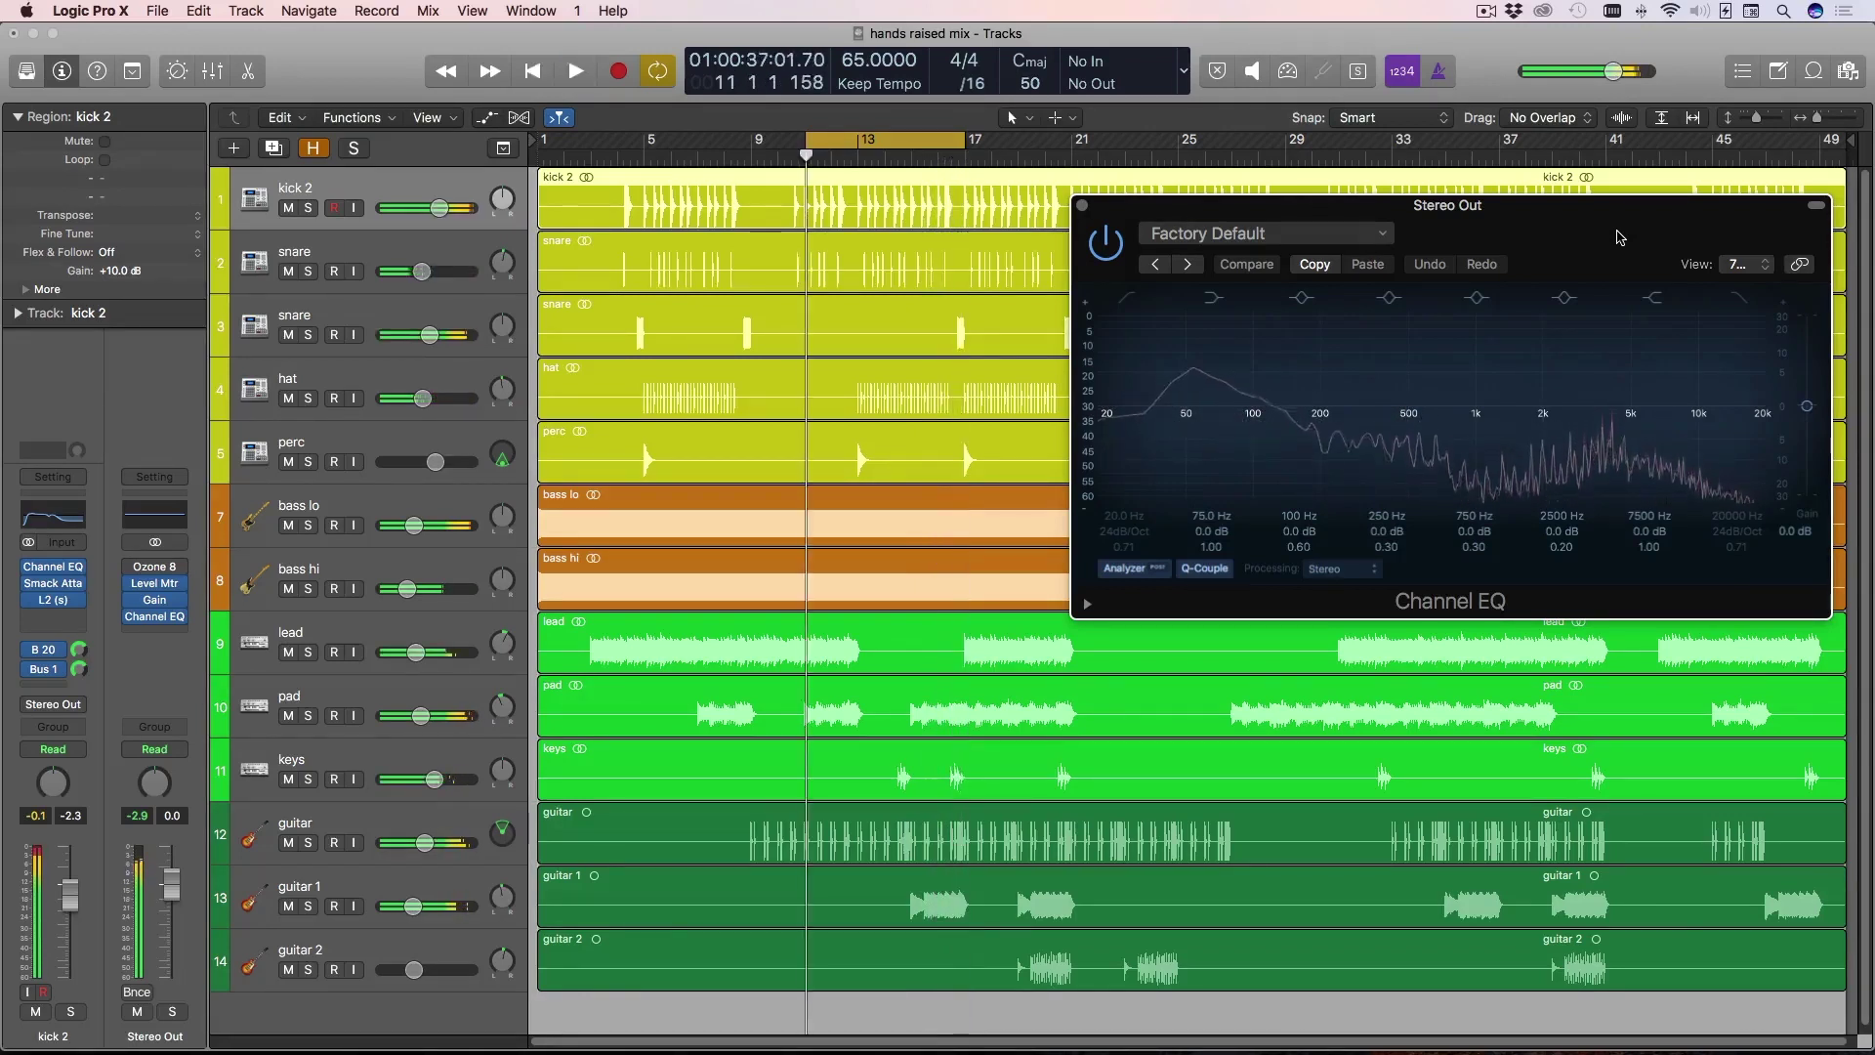
key(space)
click(1561, 508)
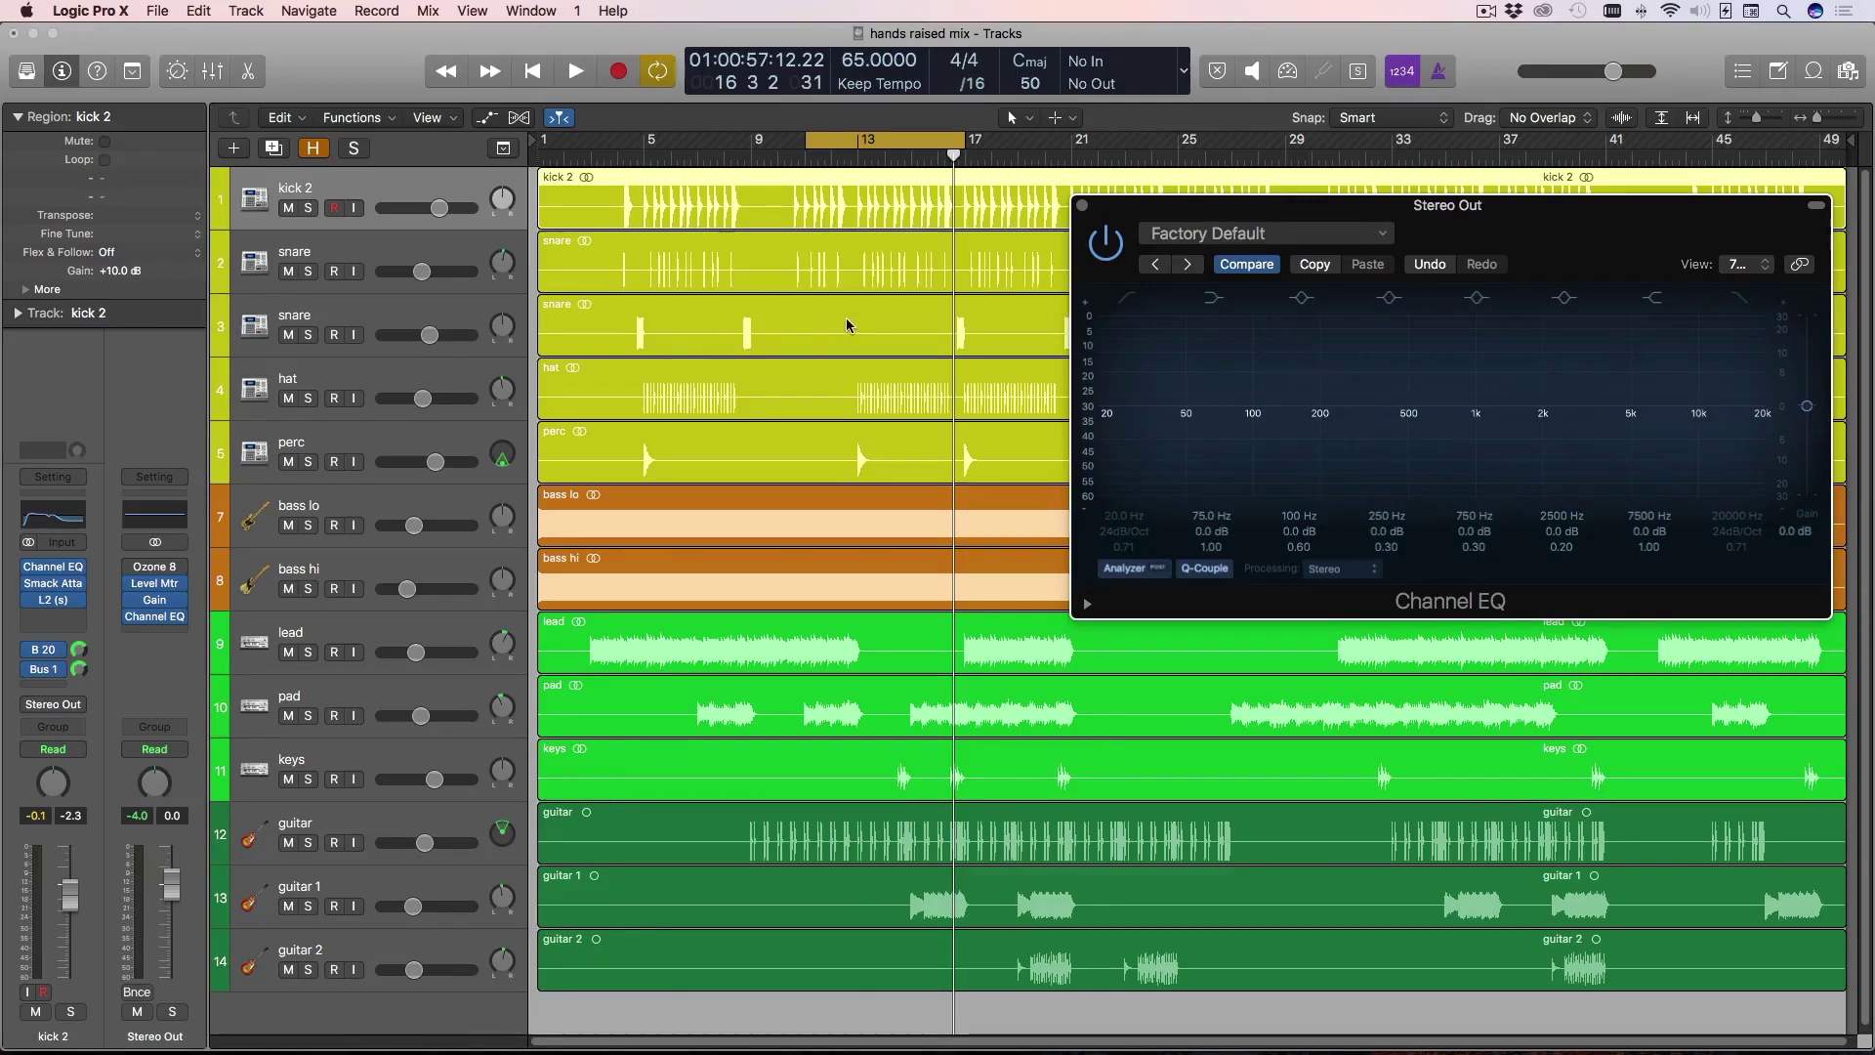
click(1085, 206)
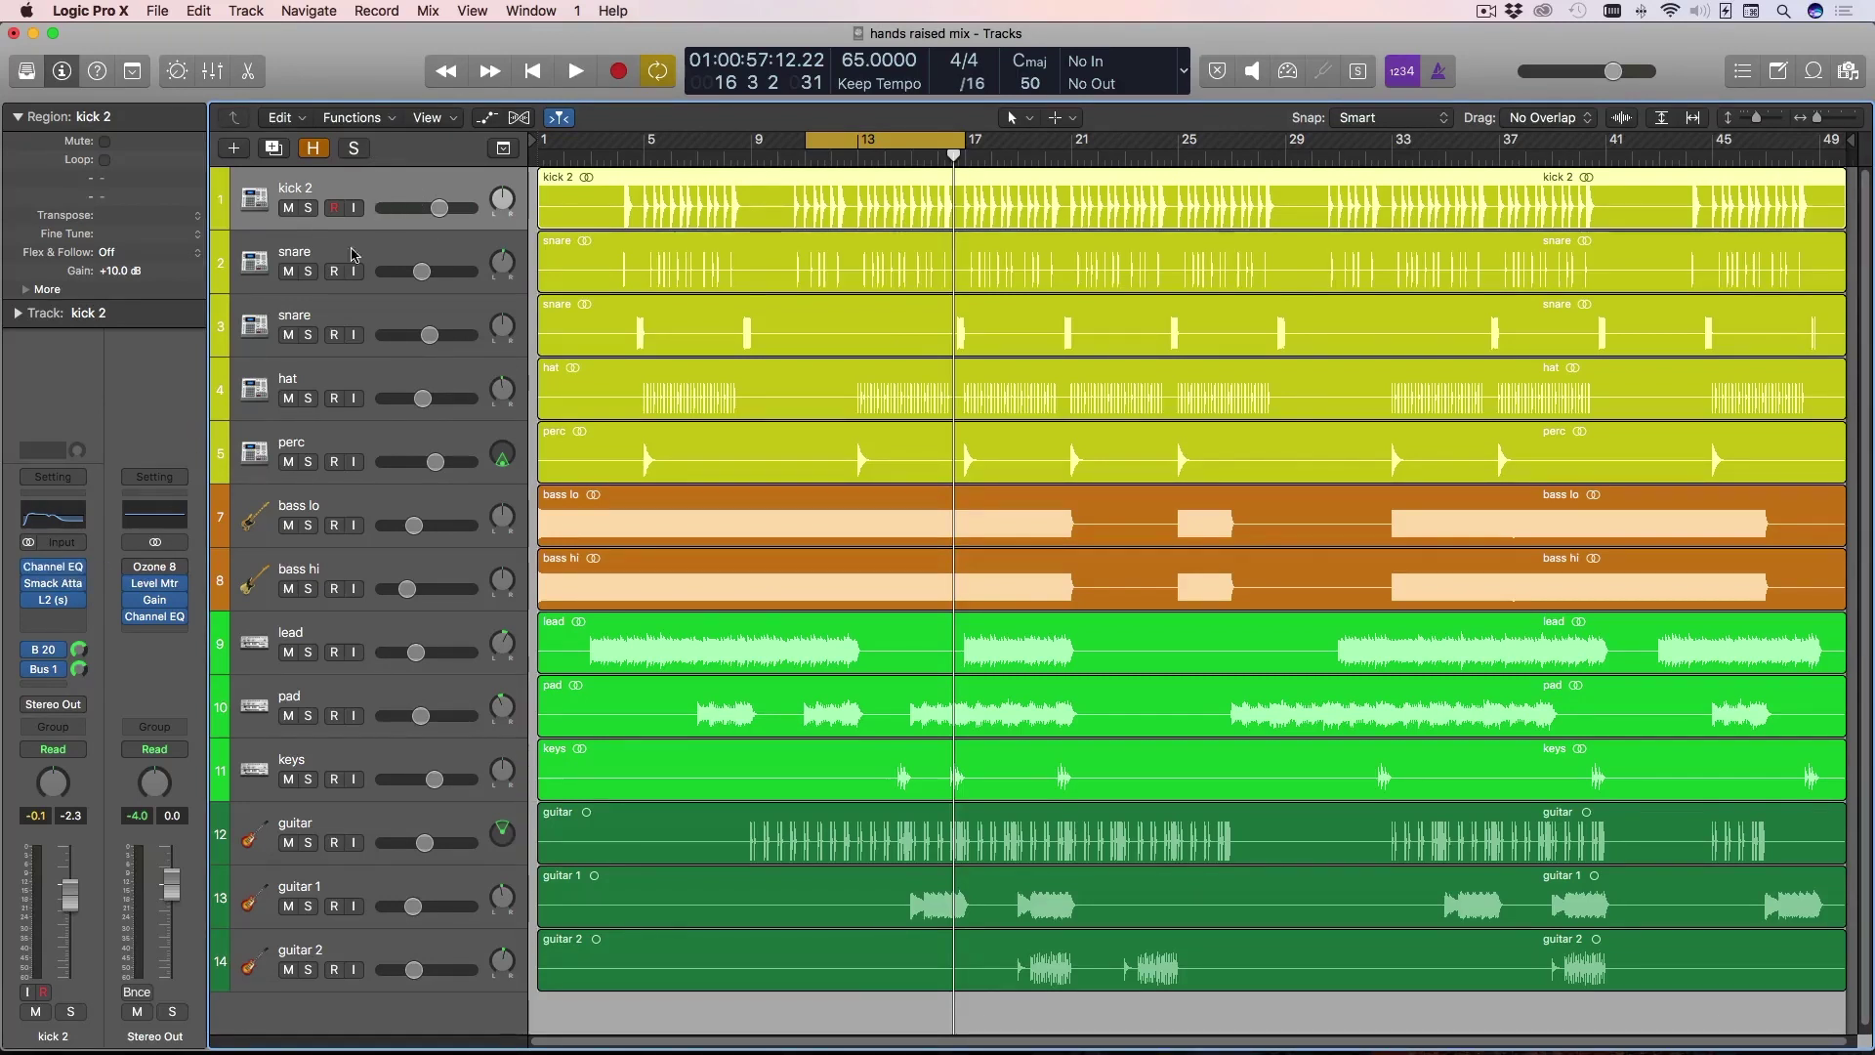
Step: Open the kick 2 track's Channel EQ, move its window clear of the transport, and play the kick soloed
click(62, 565)
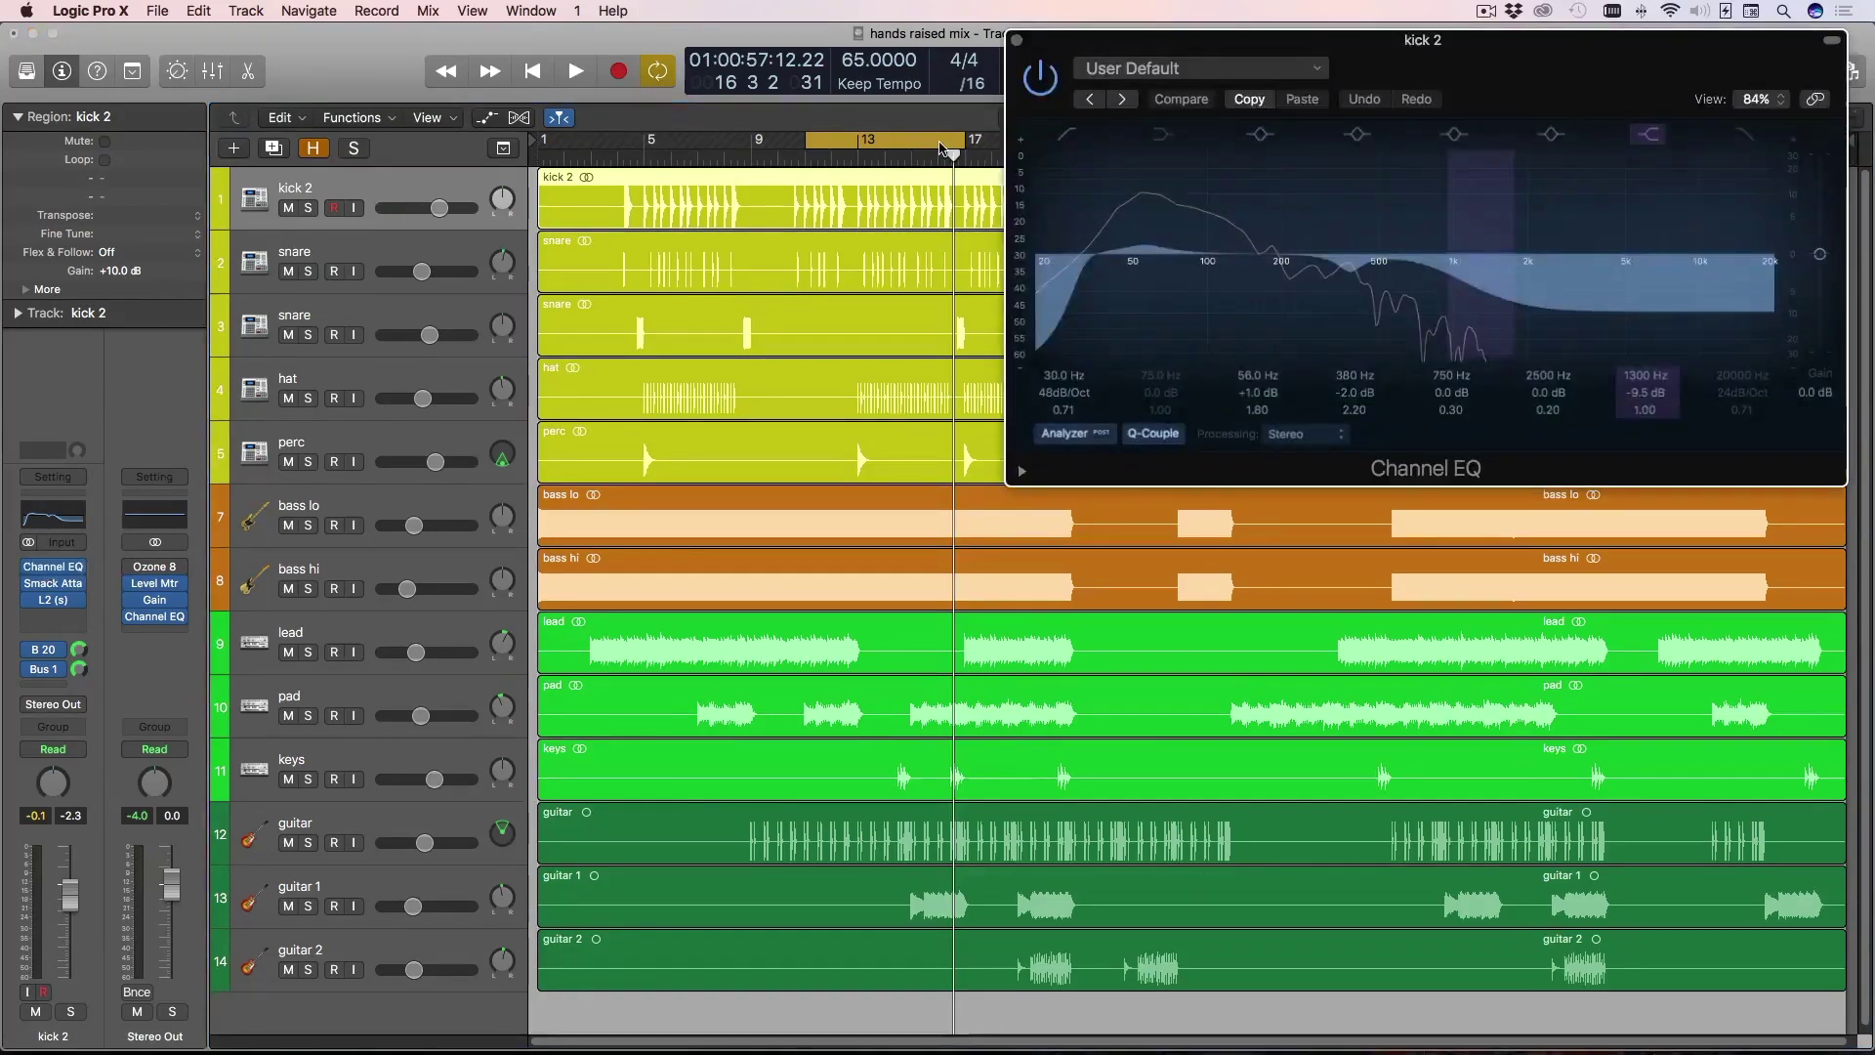
drag(1452, 92, 1470, 236)
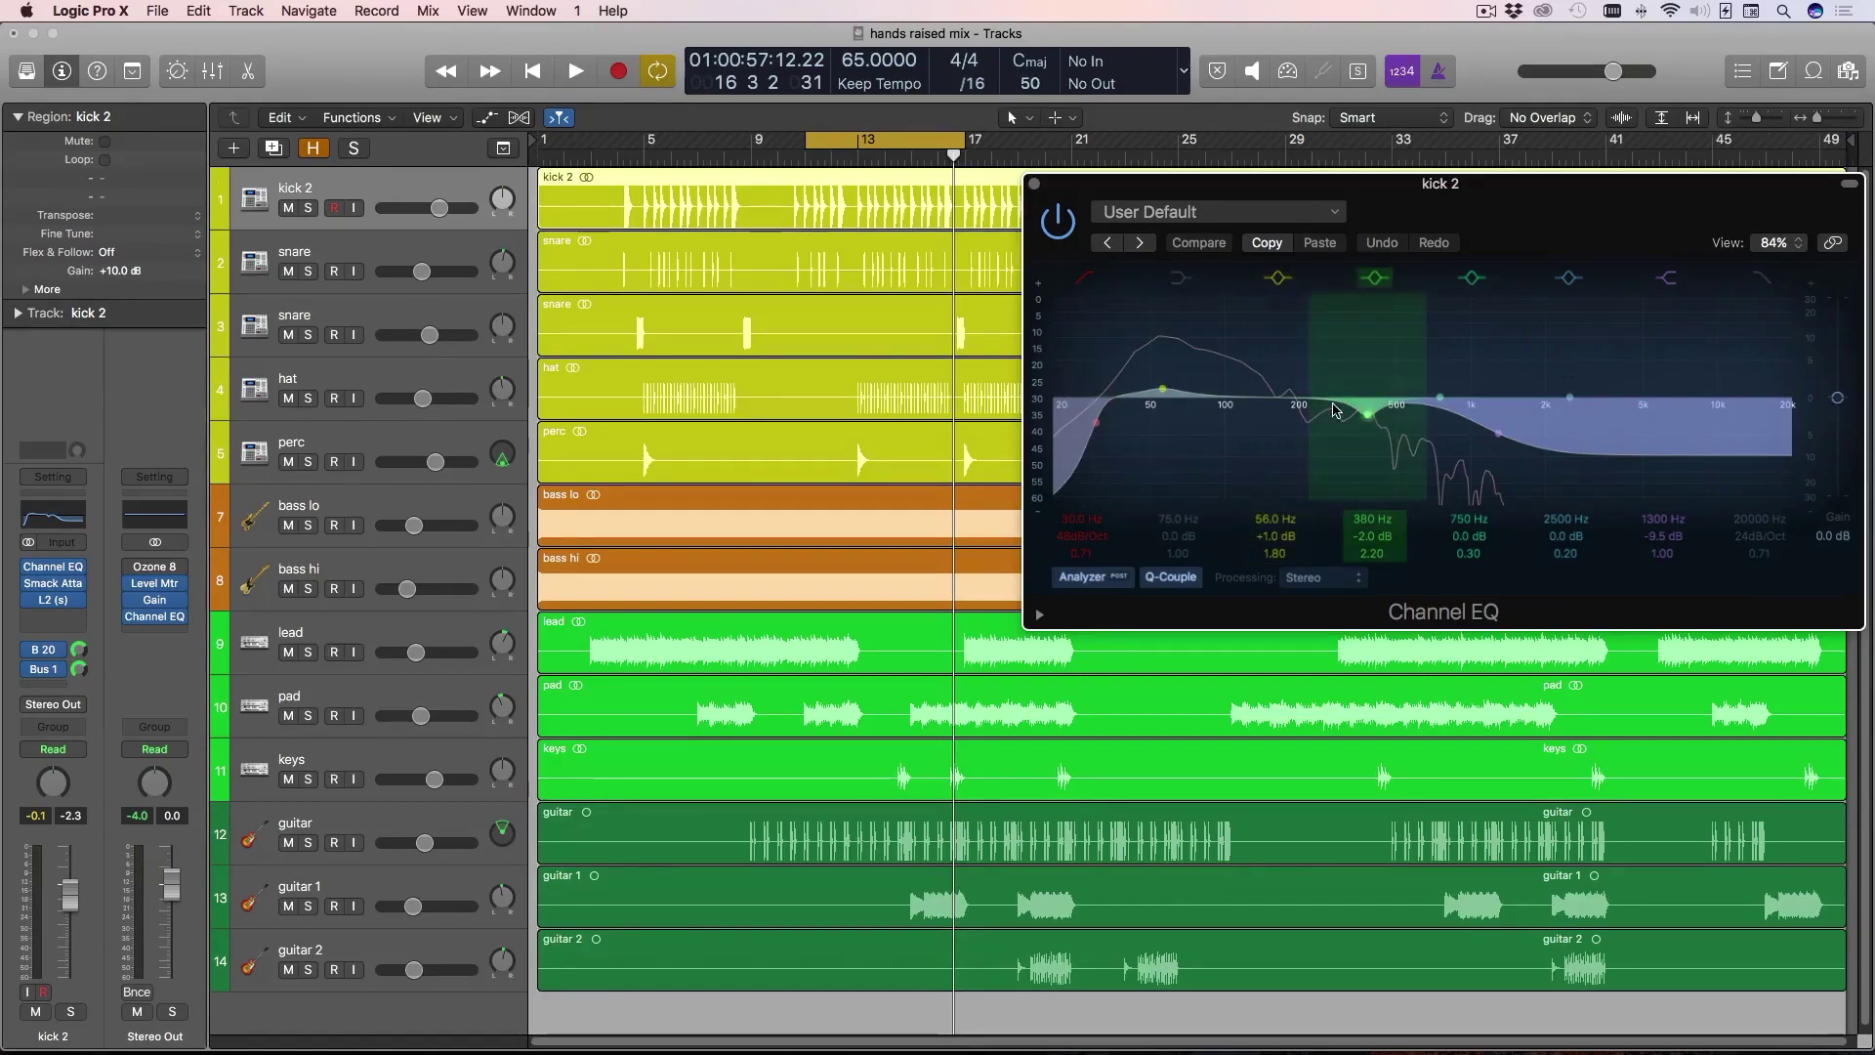
key(s)
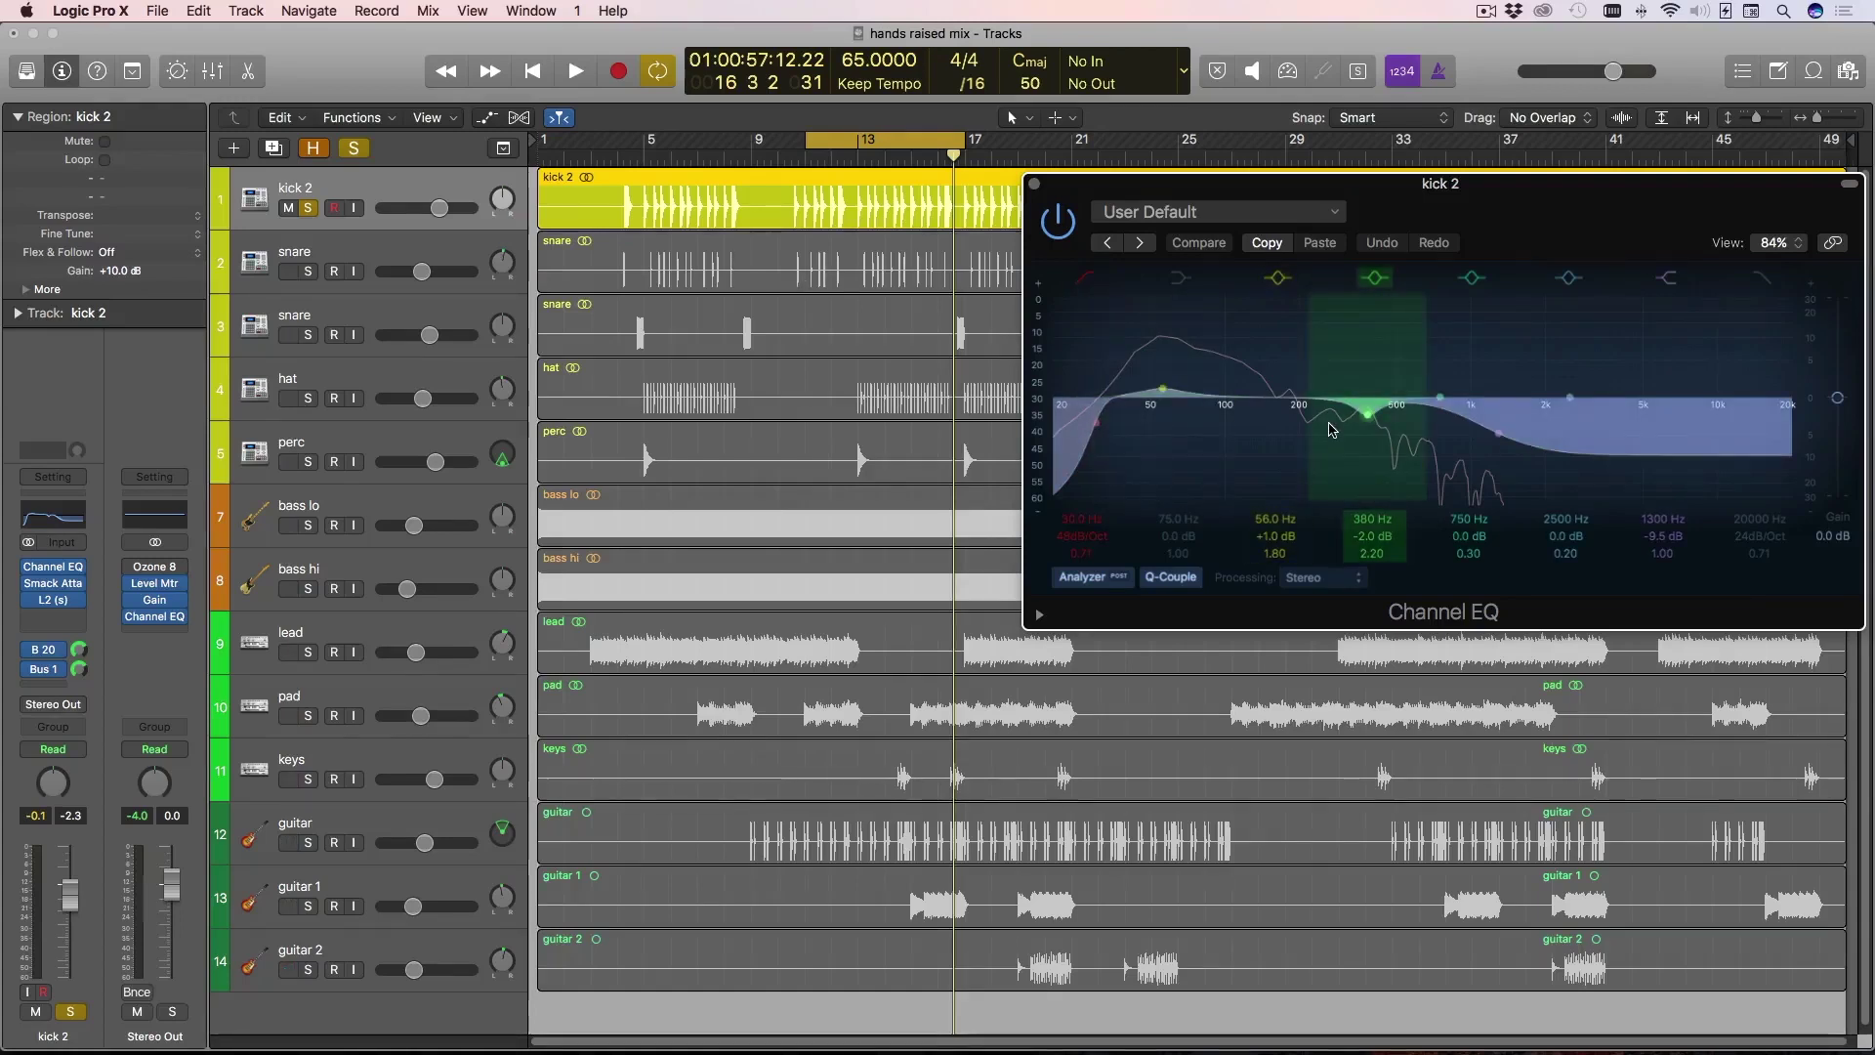
key(space)
Step: Try boosting the kick EQ's 380 Hz band to +21 dB at 350 Hz during playback, and lower it to -1 dB at 355 Hz
drag(1367, 422, 1364, 307)
key(space)
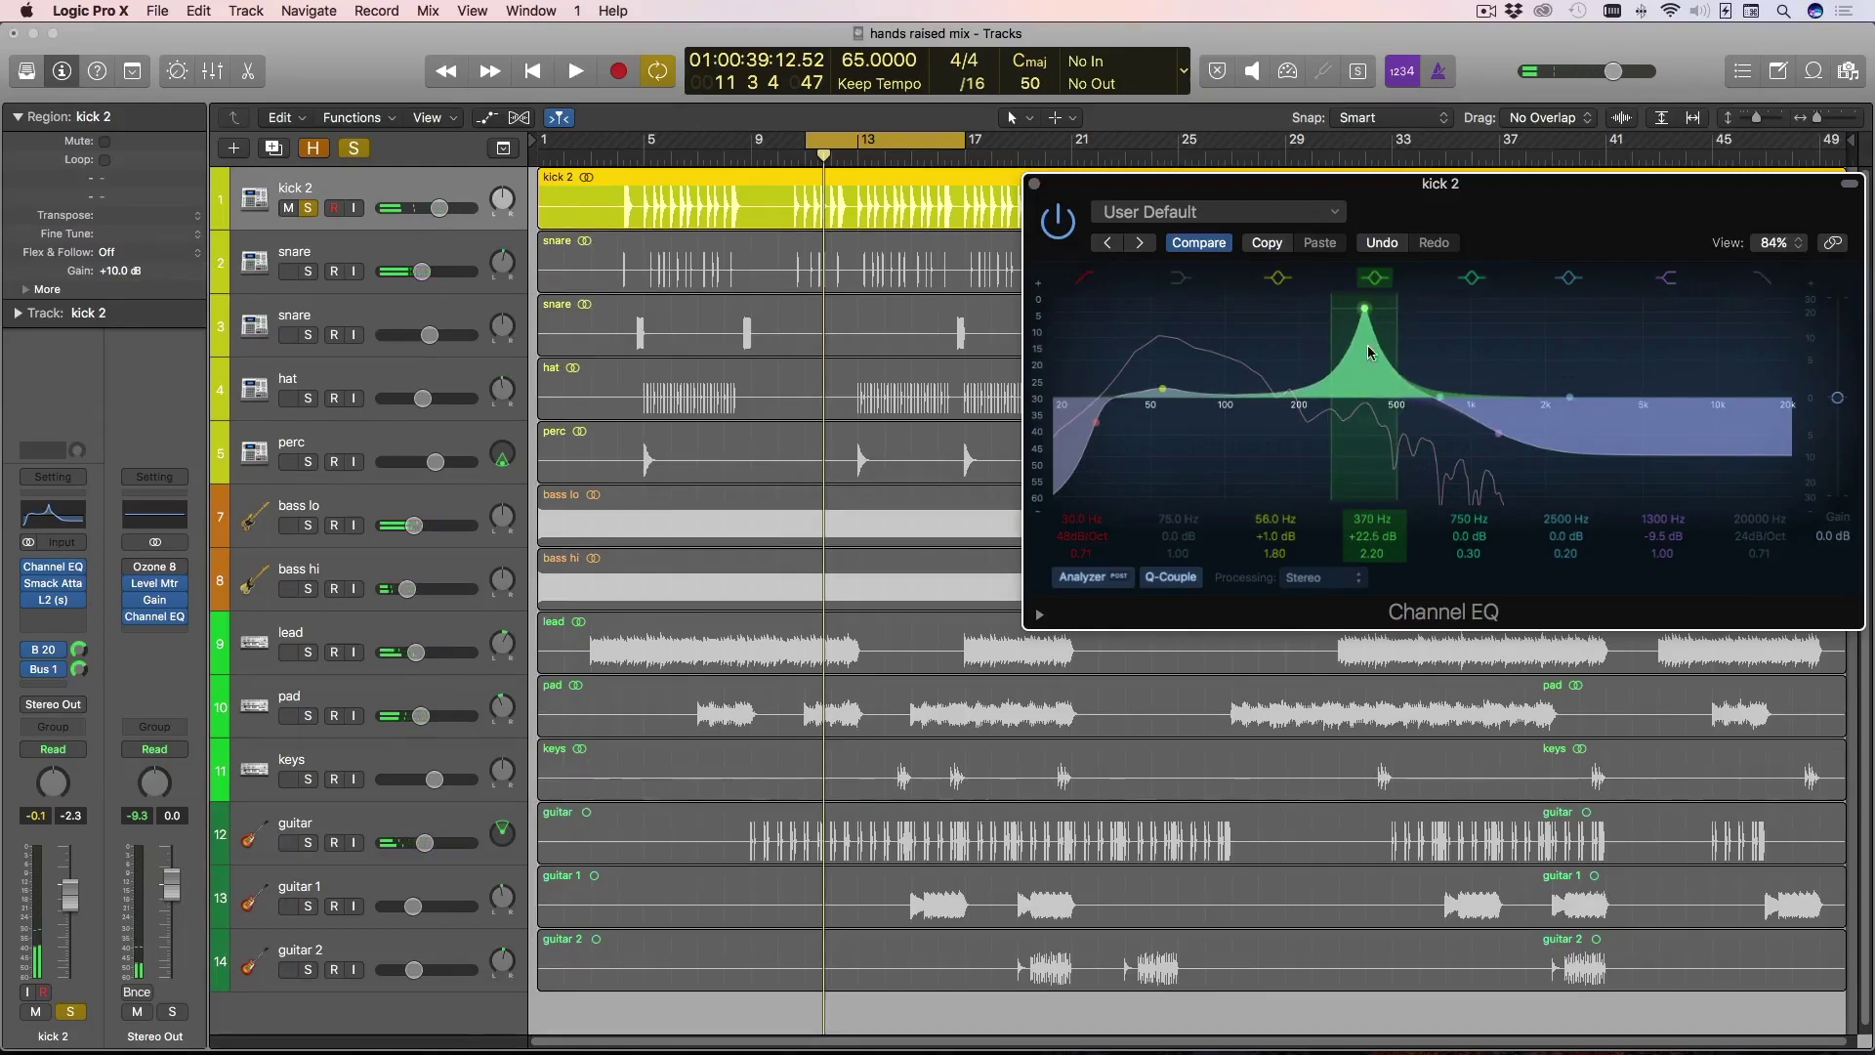
key(space)
mouse_move(1369, 382)
mouse_down()
mouse_move(1250, 384)
mouse_move(1361, 389)
mouse_up()
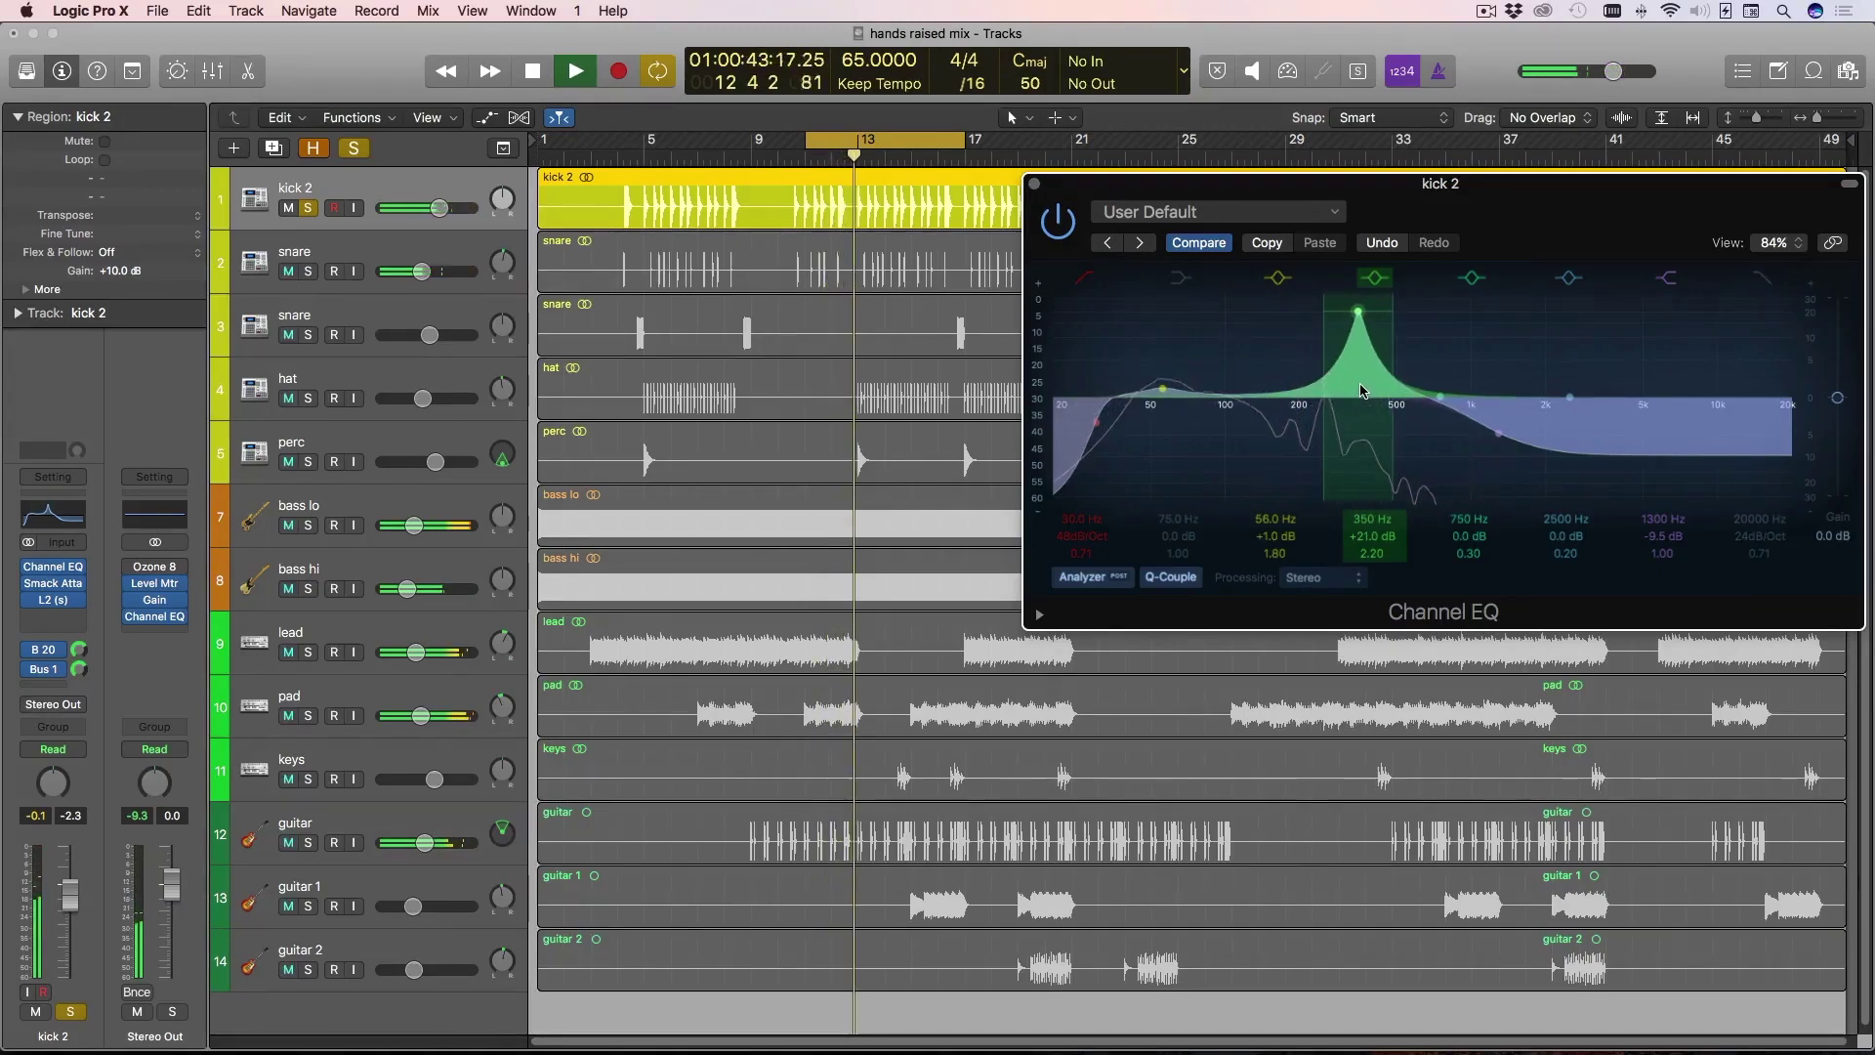
key(space)
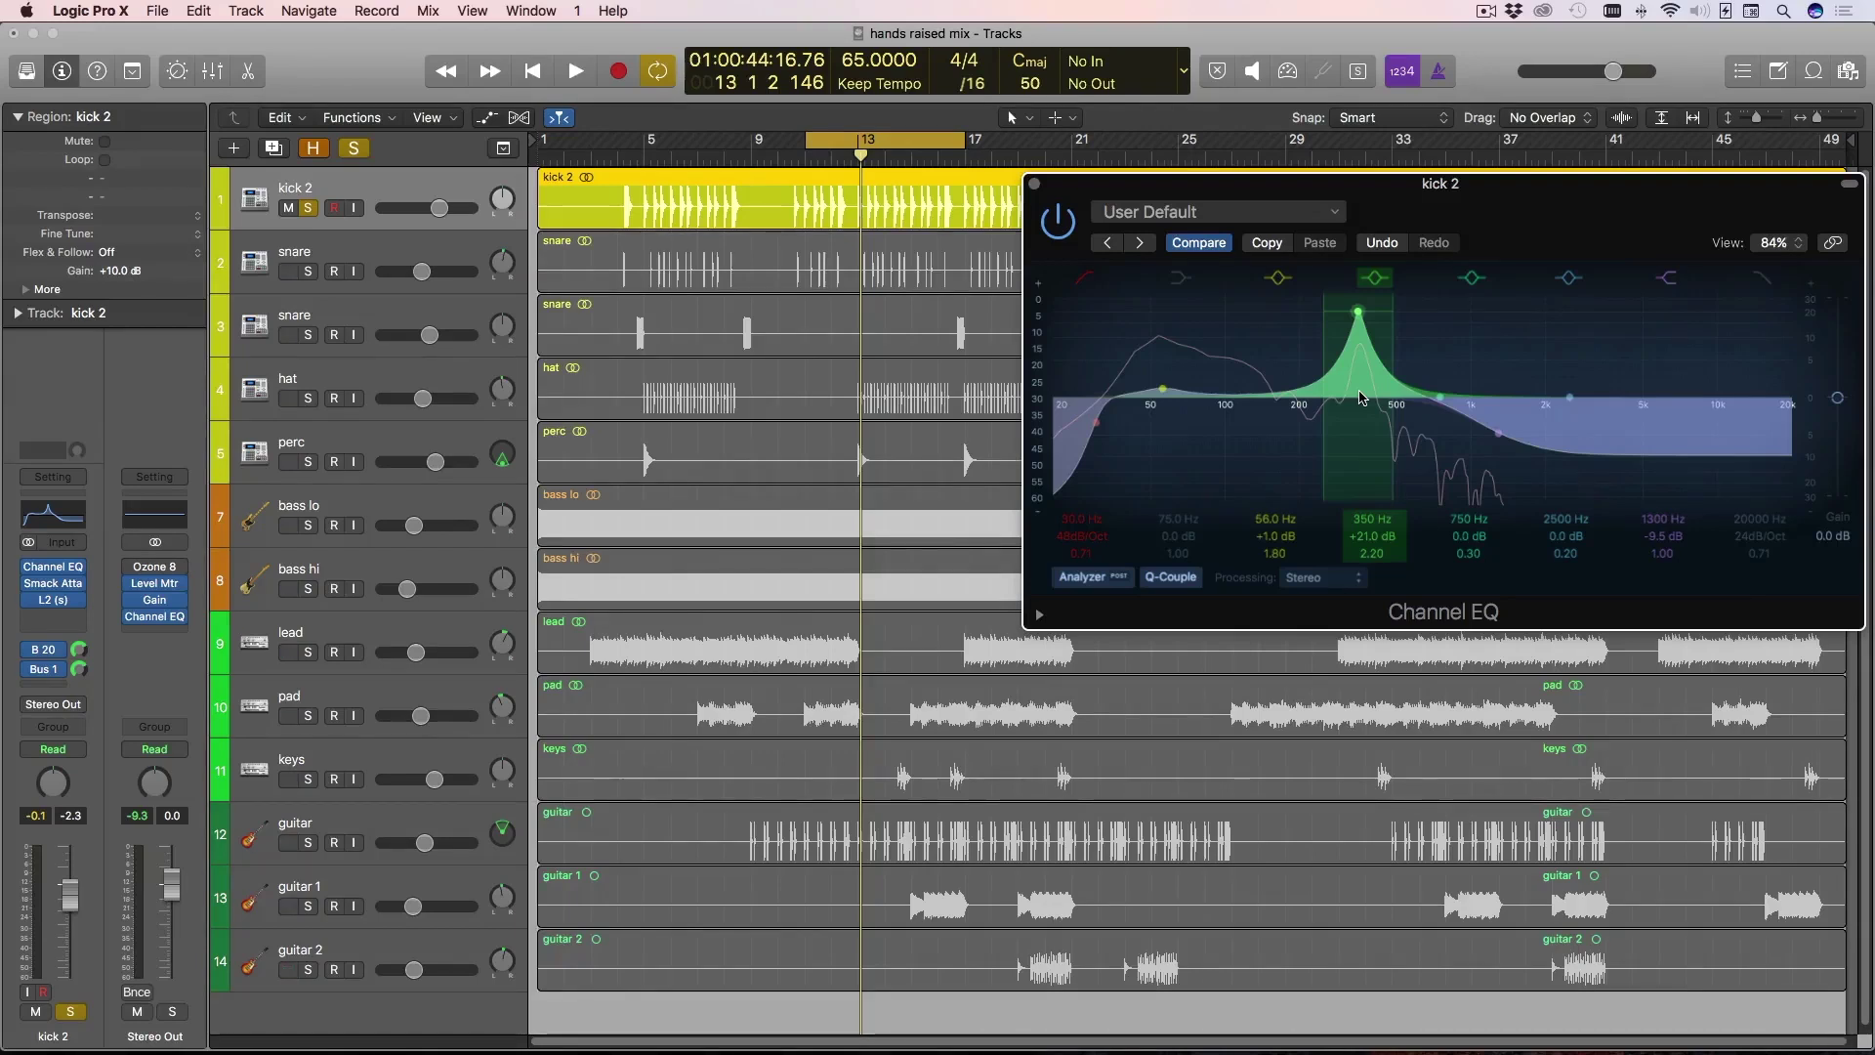
drag(1363, 398, 1365, 482)
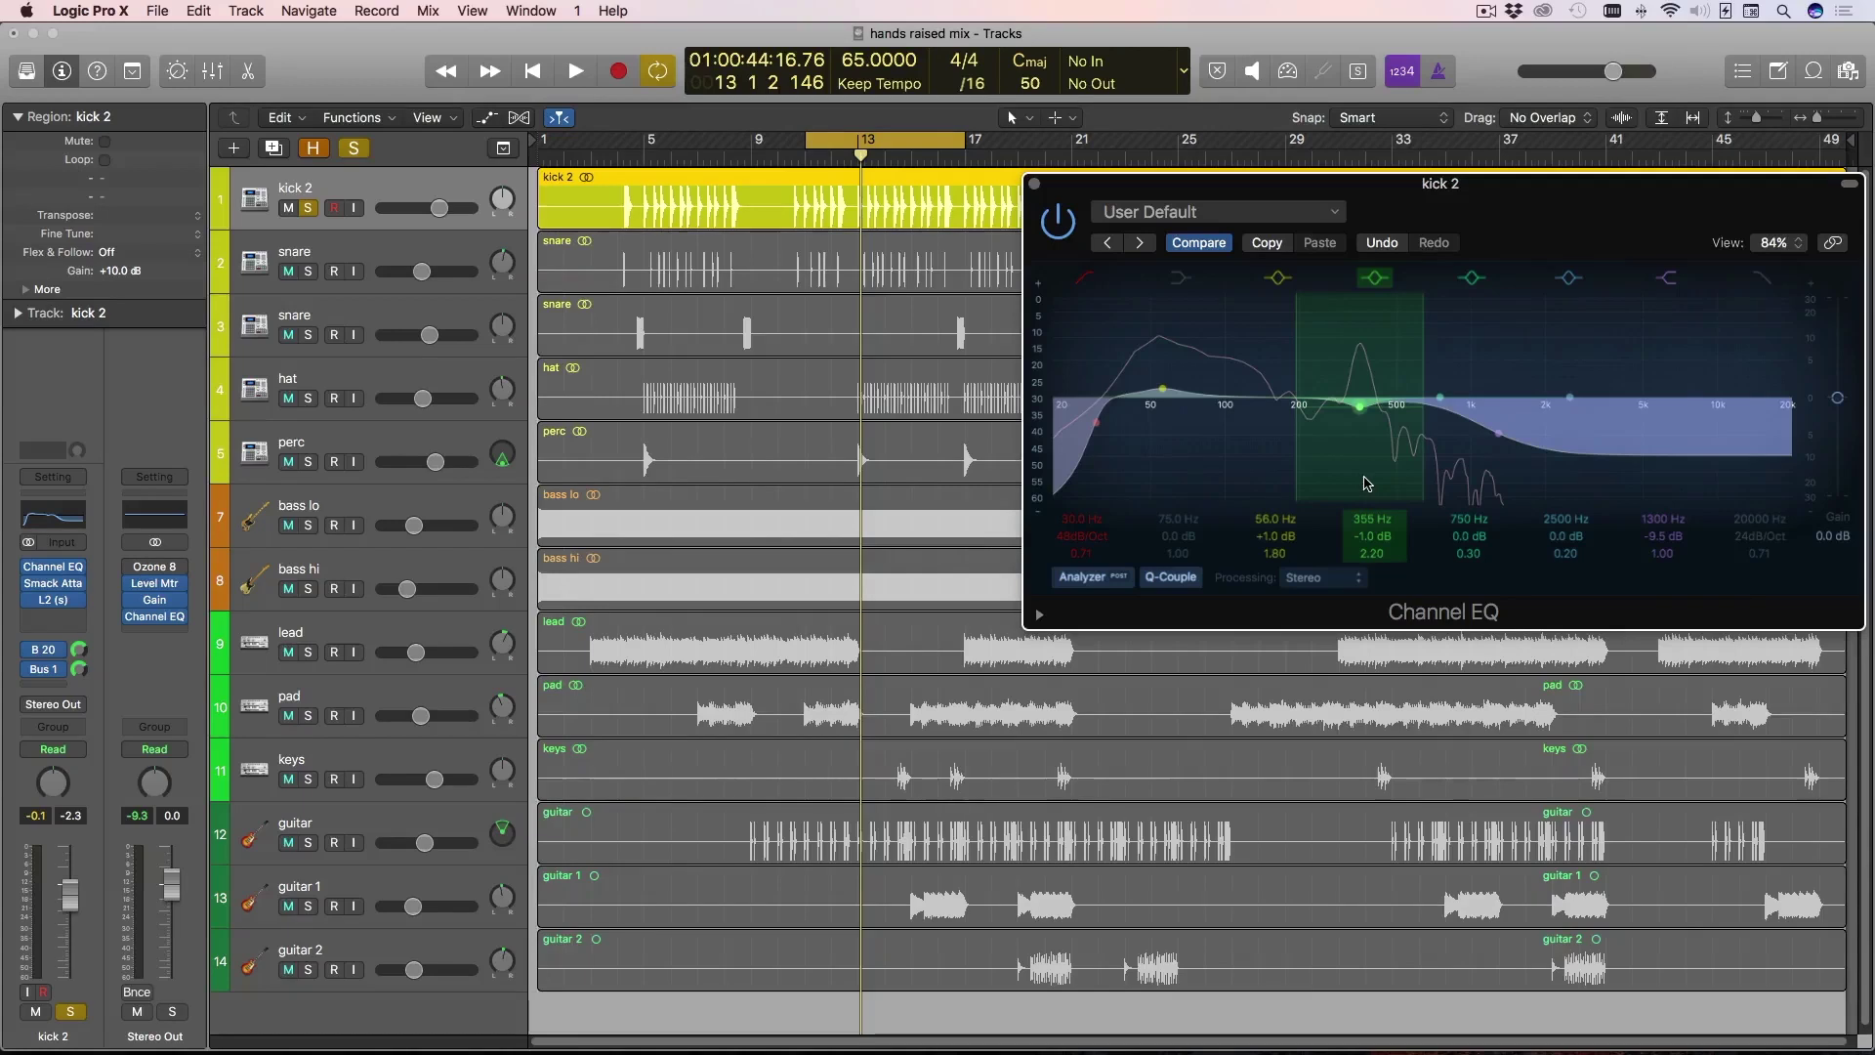
Step: Undo the changes to the kick EQ's low-mid band and play the soloed kick again
click(1385, 245)
click(1385, 245)
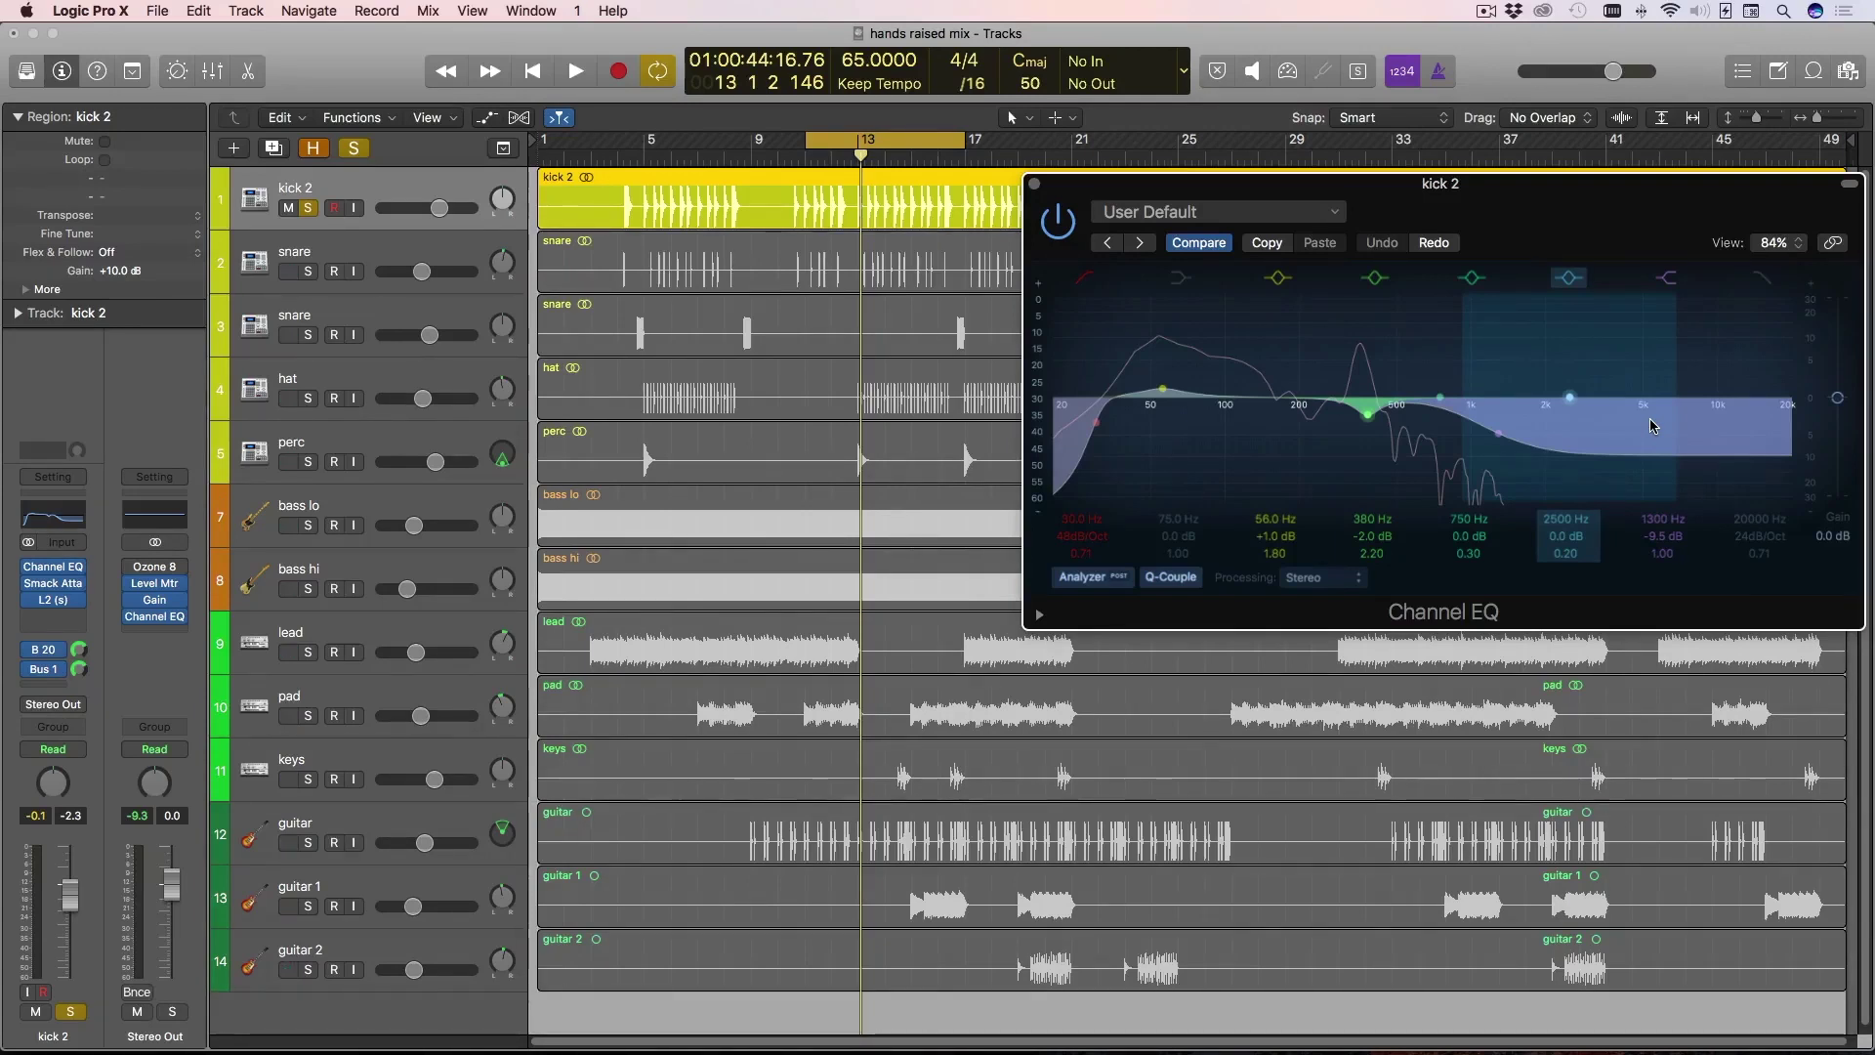
key(space)
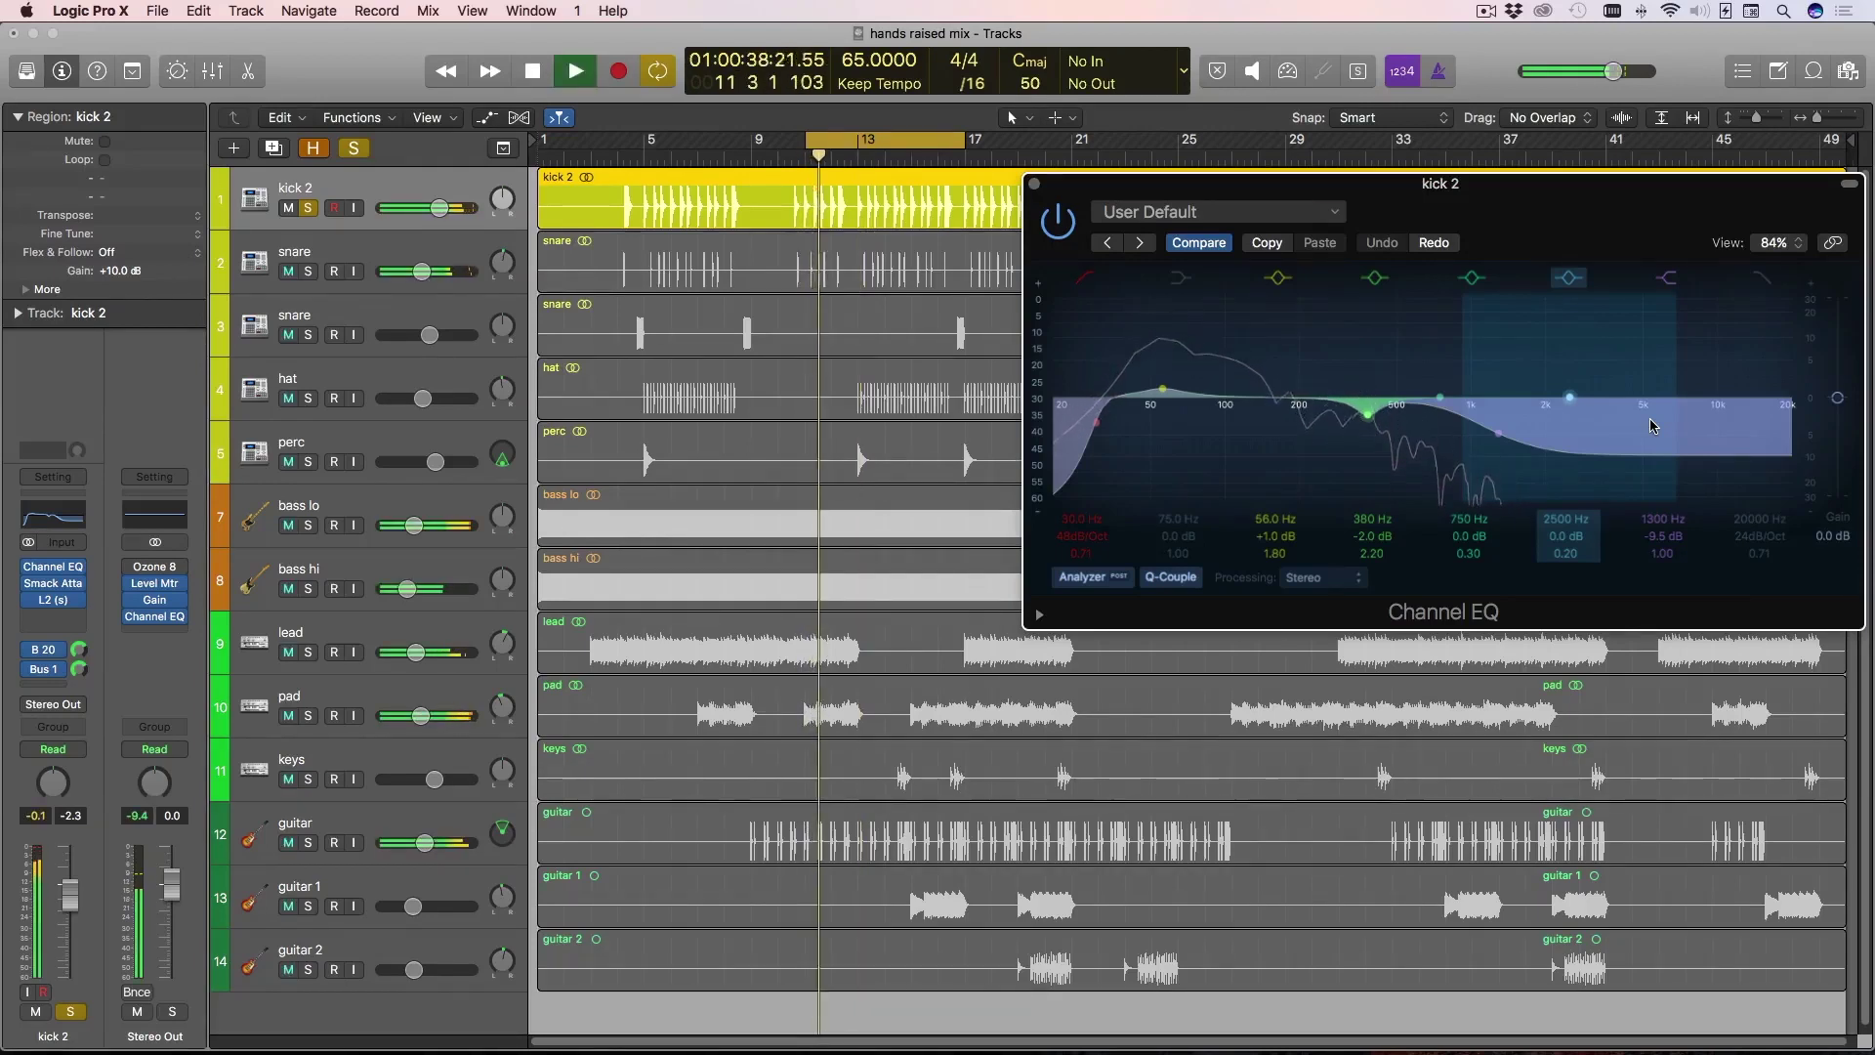
key(space)
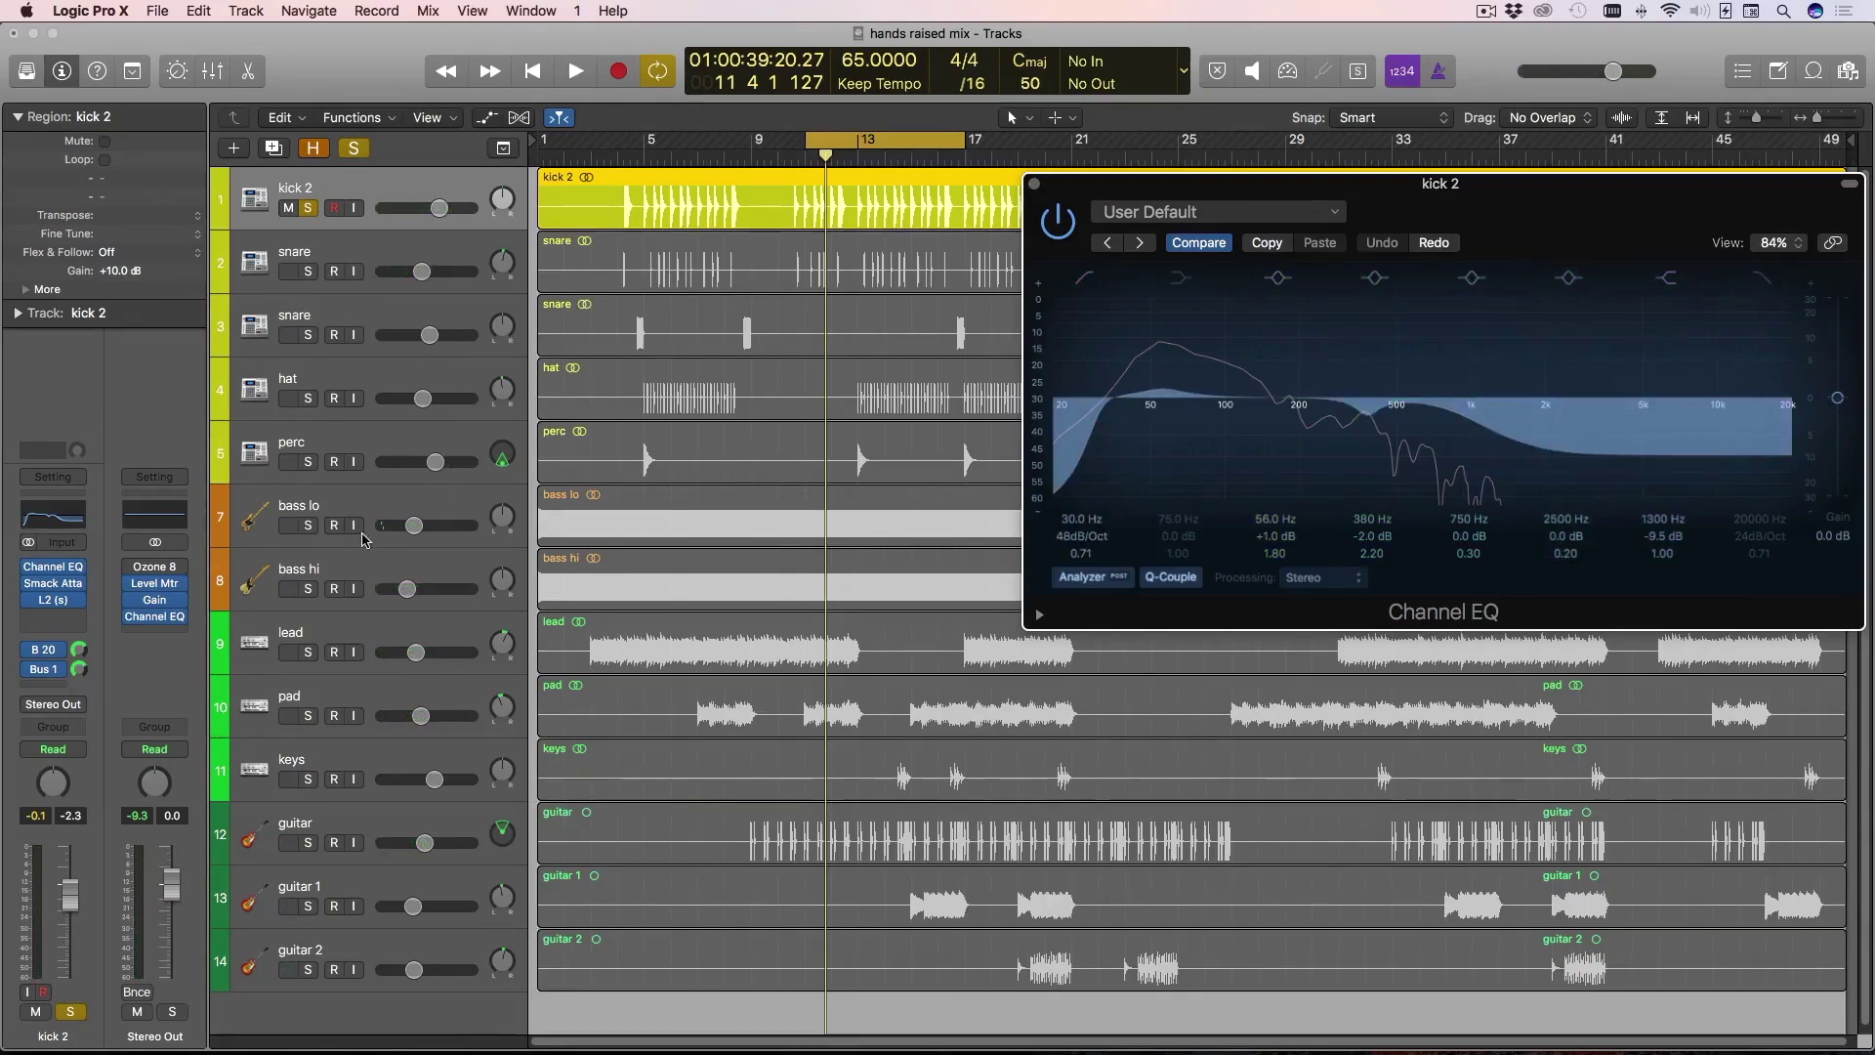
Step: Select the bass lo track, close the kick 2 EQ window, and unsolo kick 2
click(362, 498)
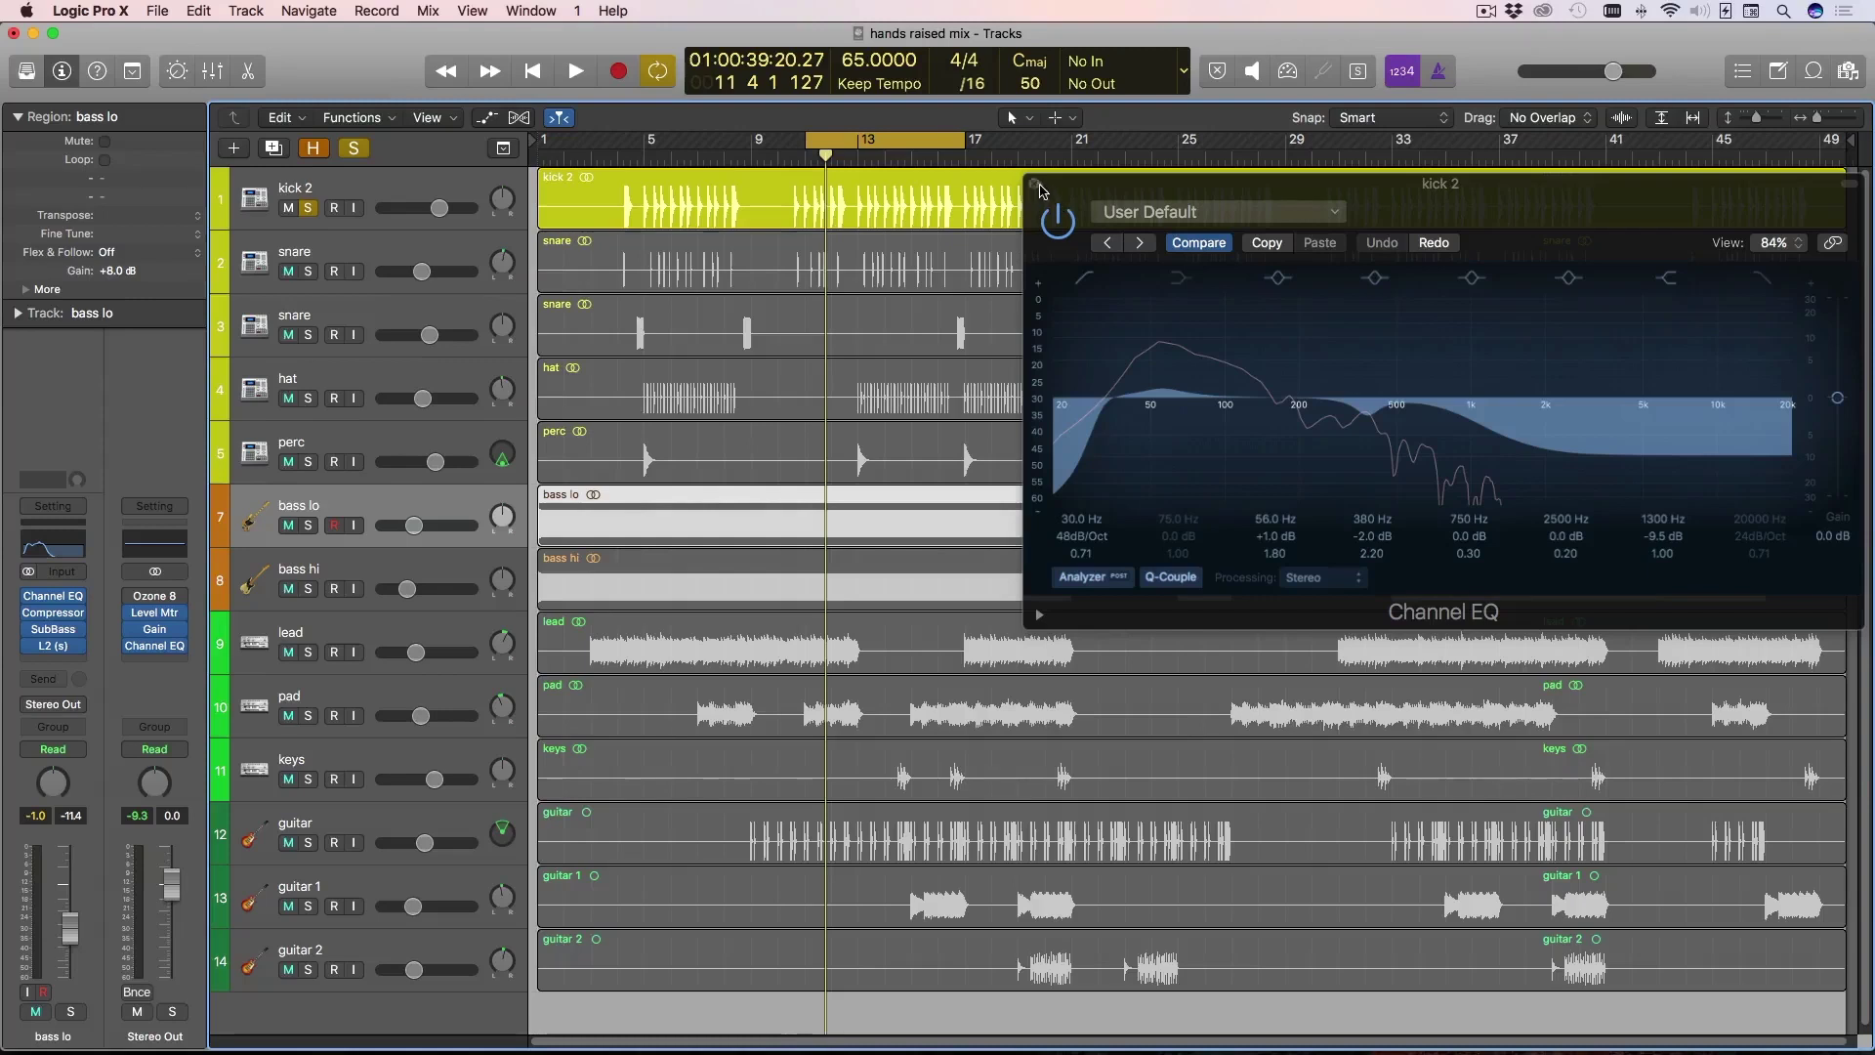
click(1034, 184)
click(307, 208)
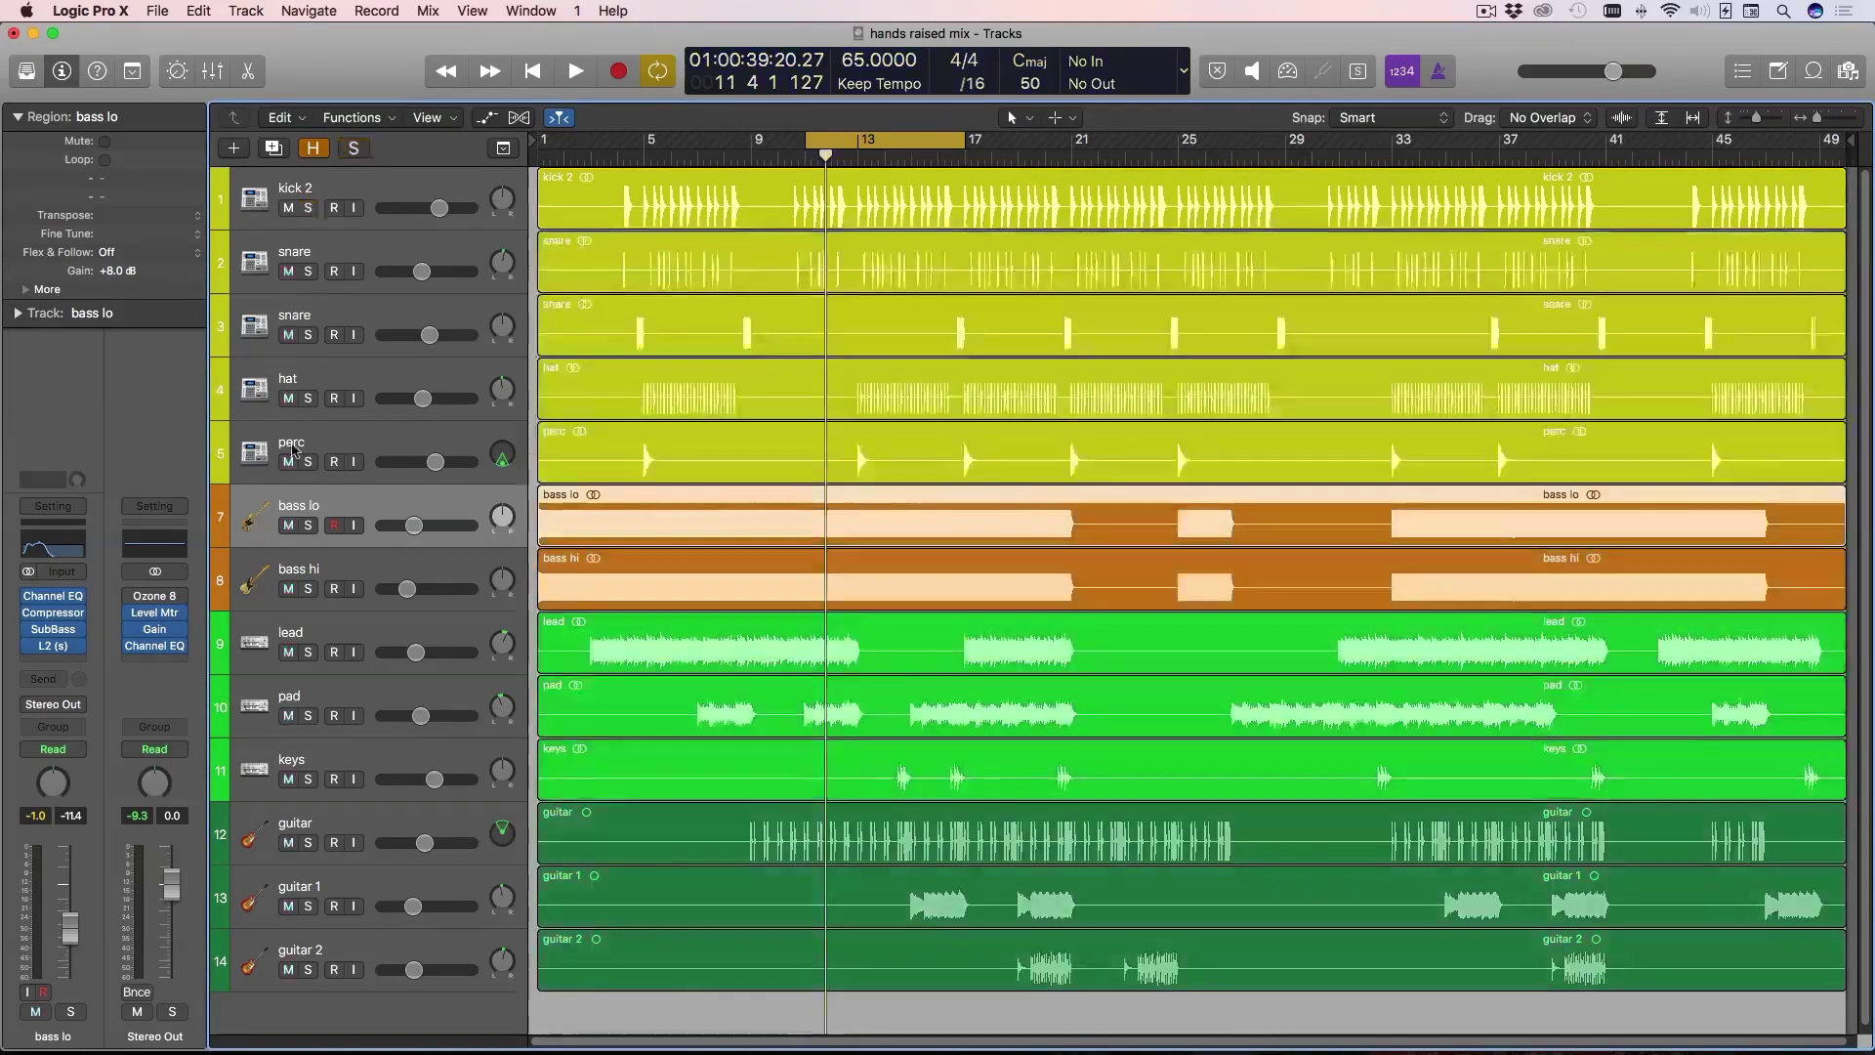
Step: Solo the bass lo track, open its Channel EQ, and play it to examine its spectrum
click(309, 526)
click(65, 595)
drag(604, 90, 1620, 642)
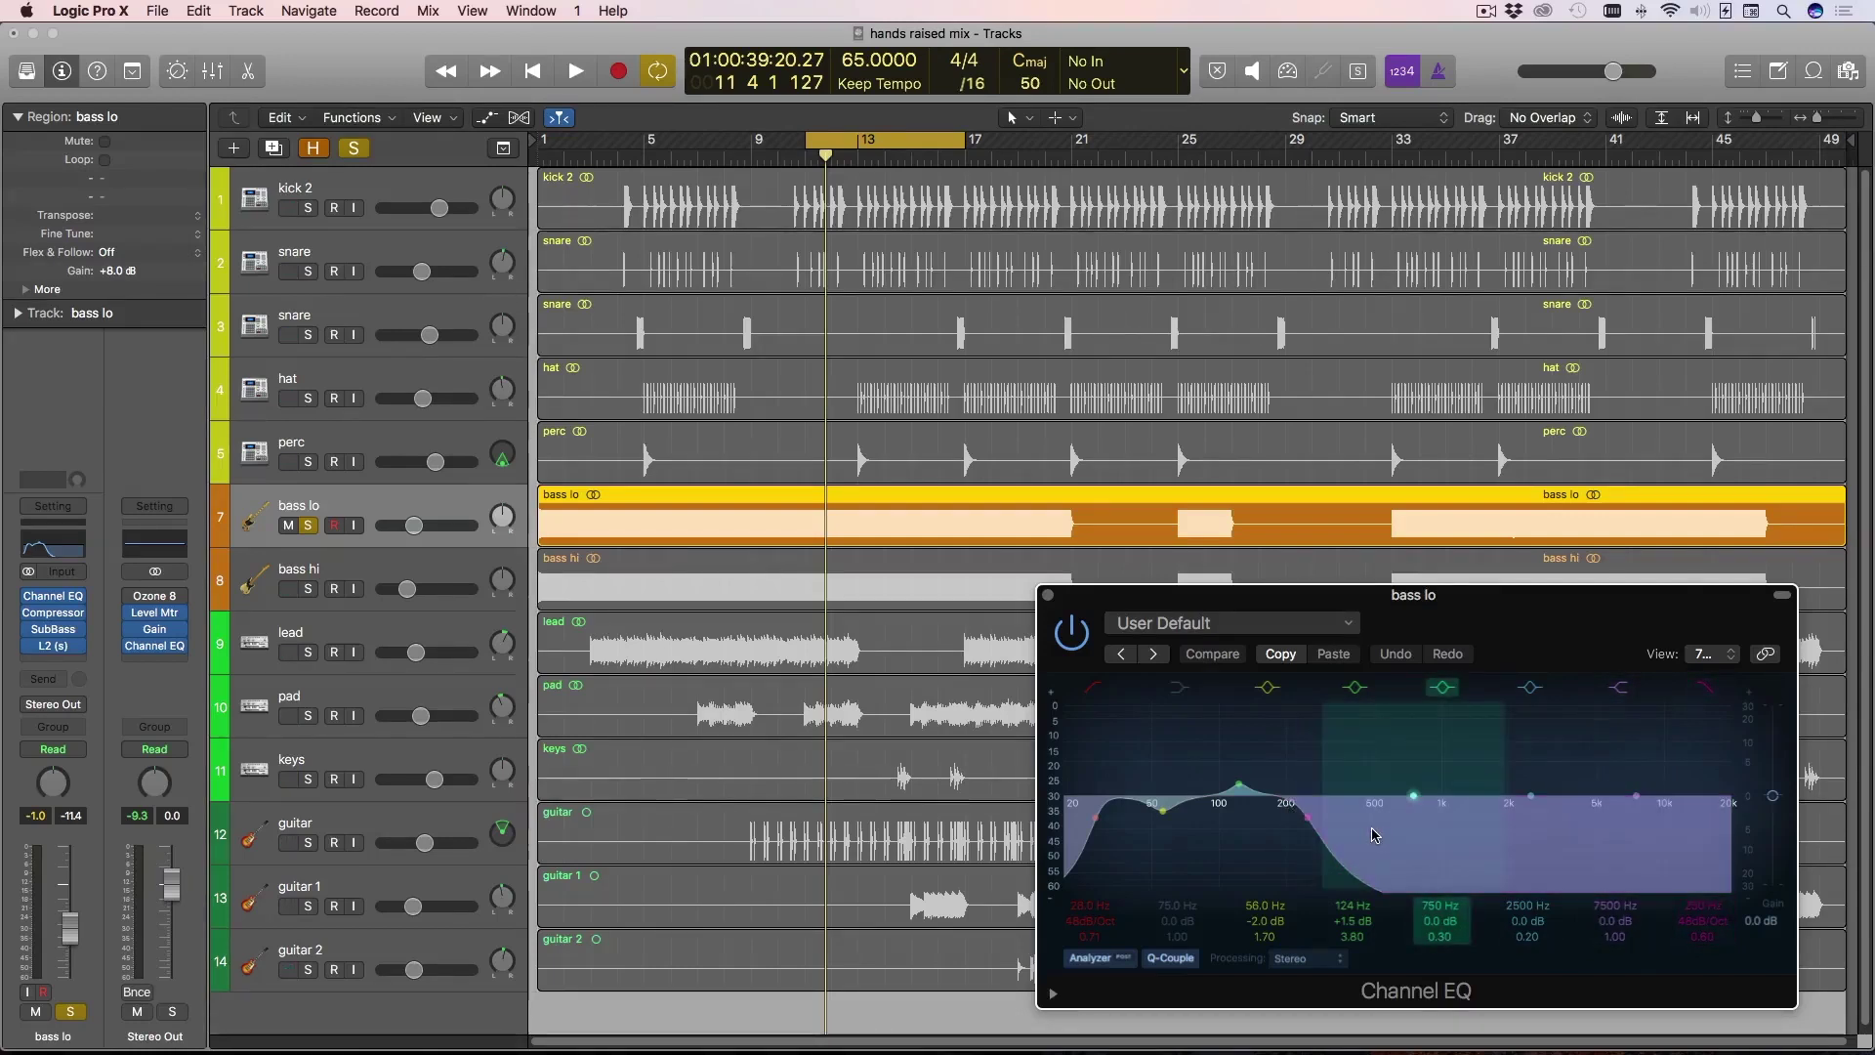
key(space)
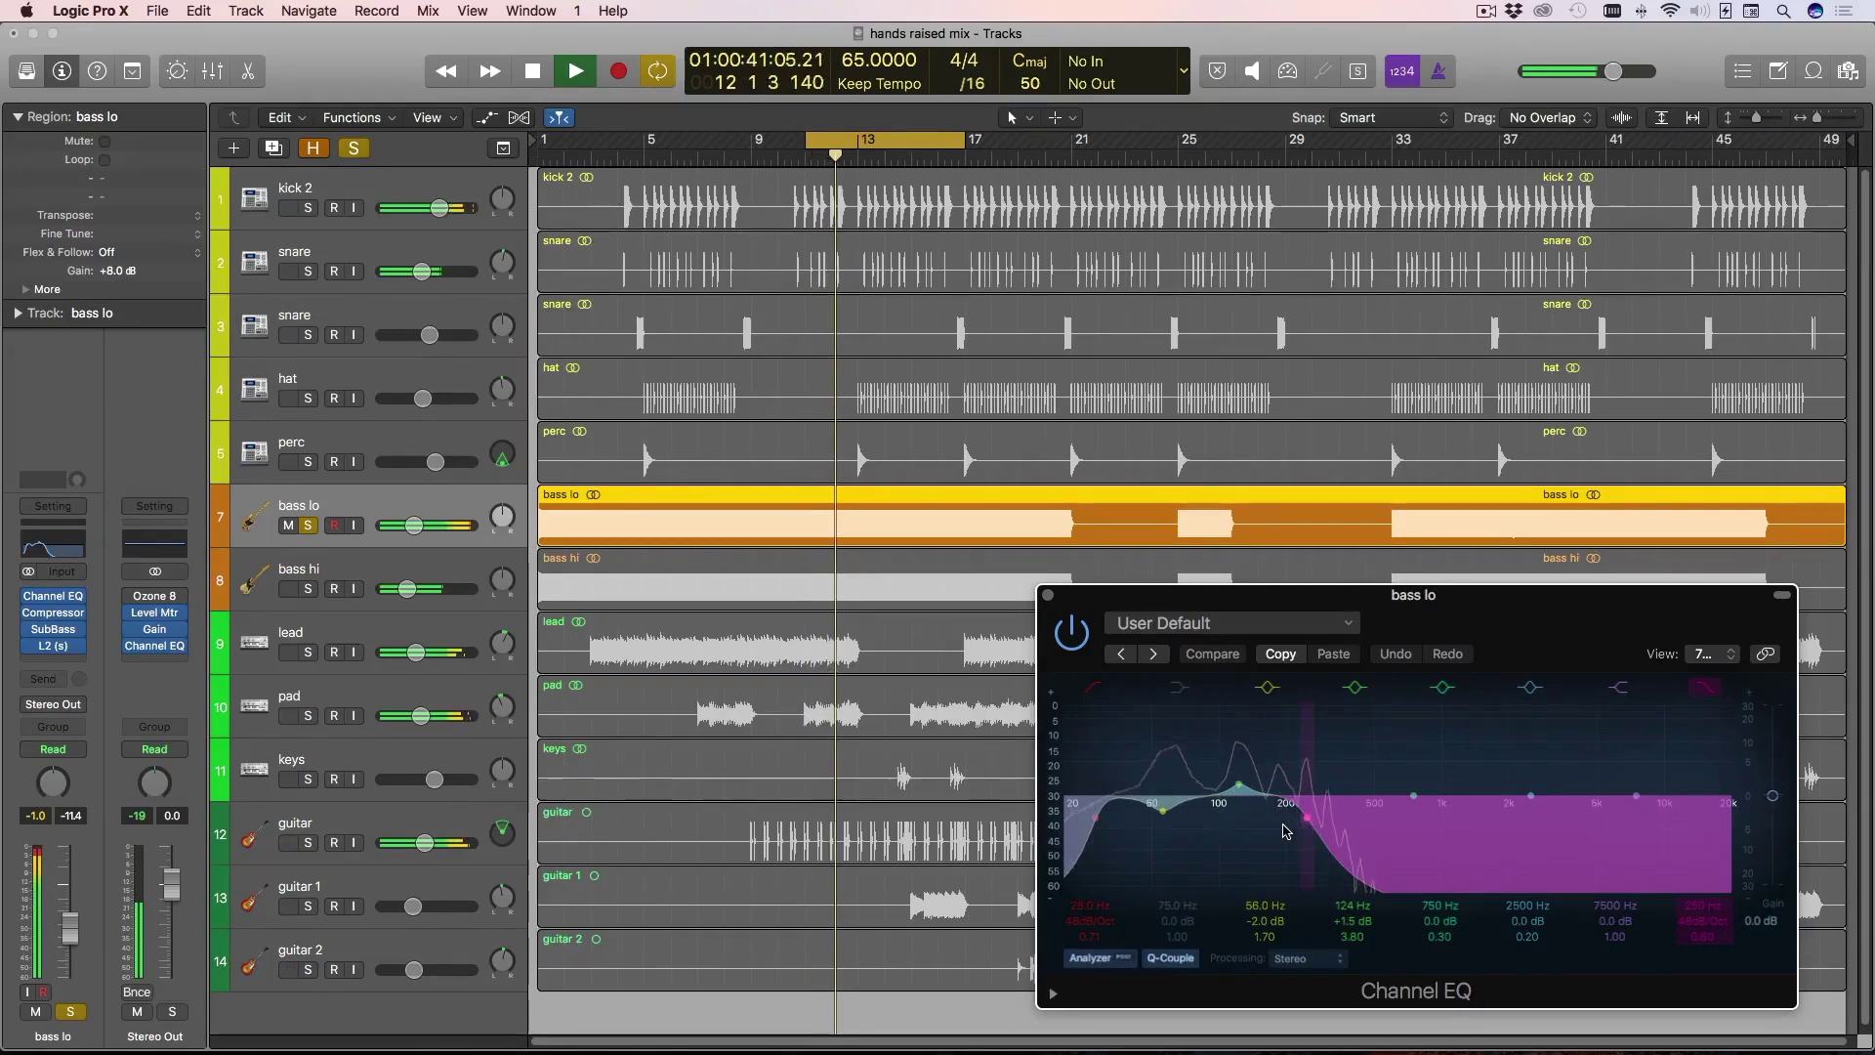
key(space)
Step: Solo bass hi together with bass lo, play both, and view the bass hi Channel EQ before closing it
shift+click(361, 599)
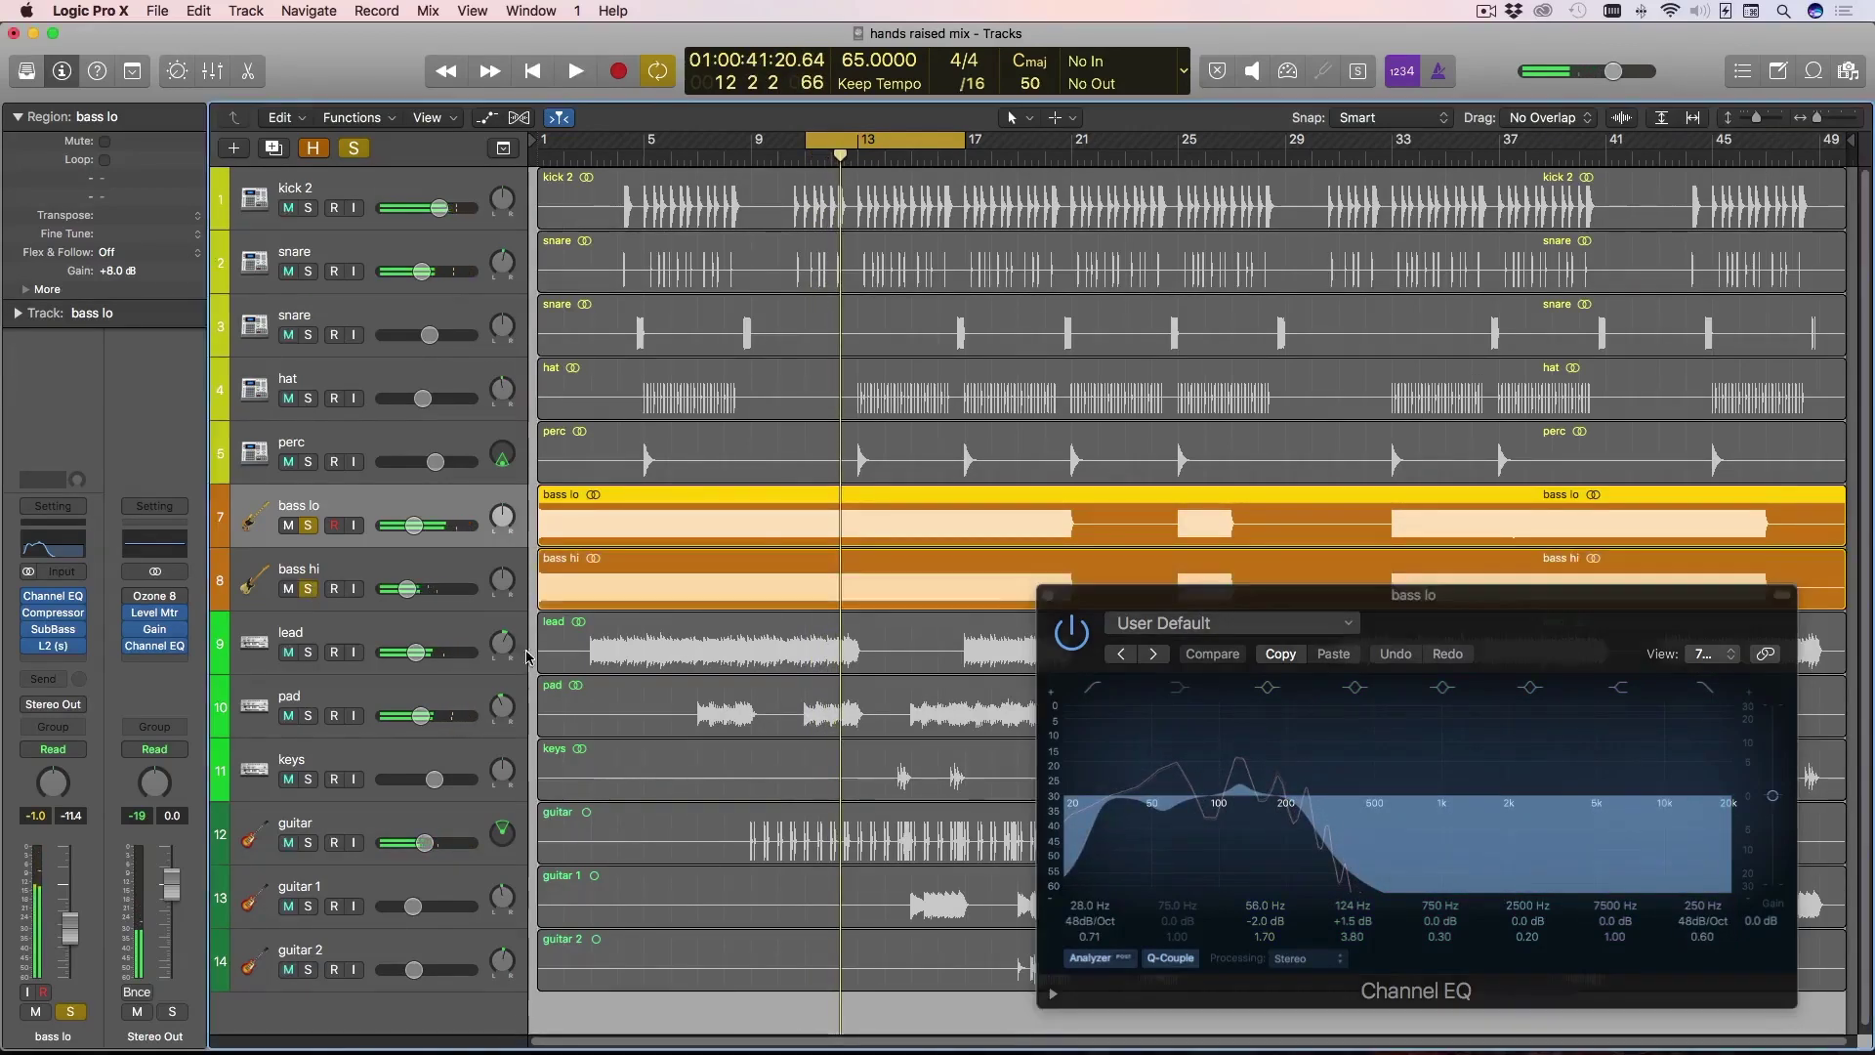
key(space)
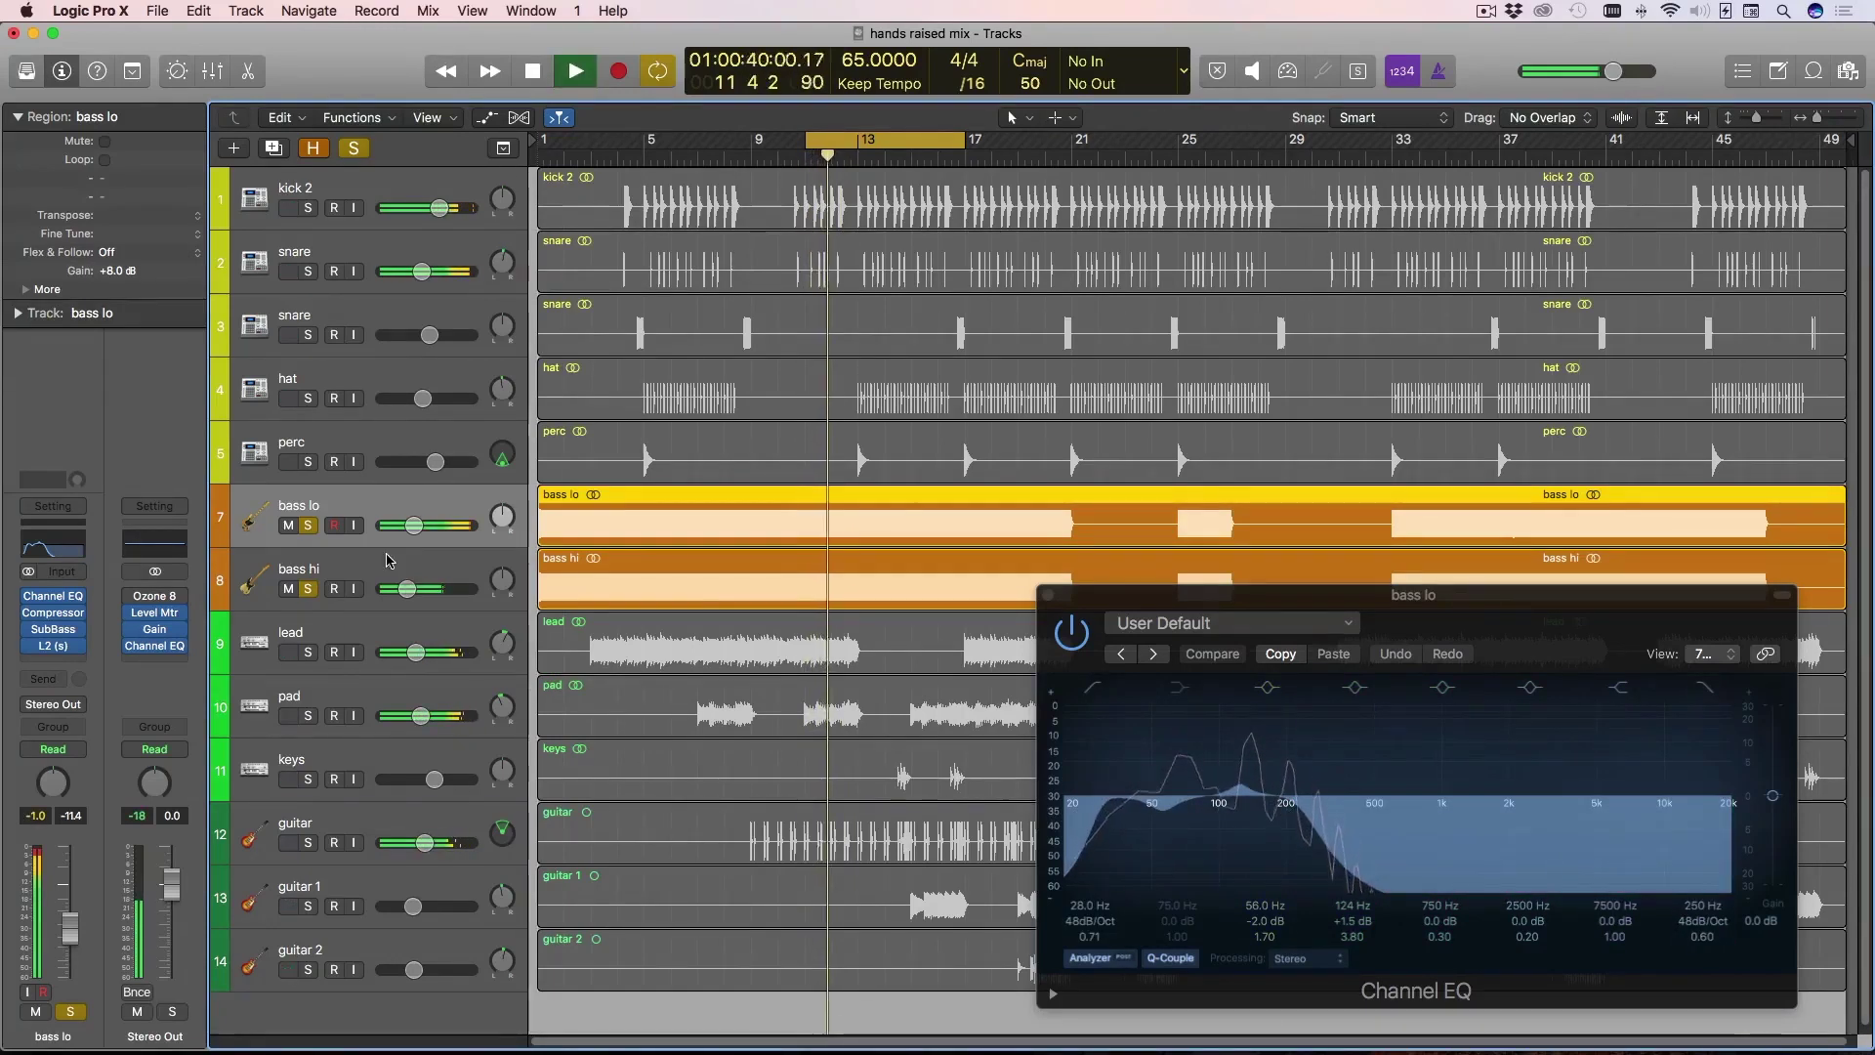
key(Down)
click(82, 549)
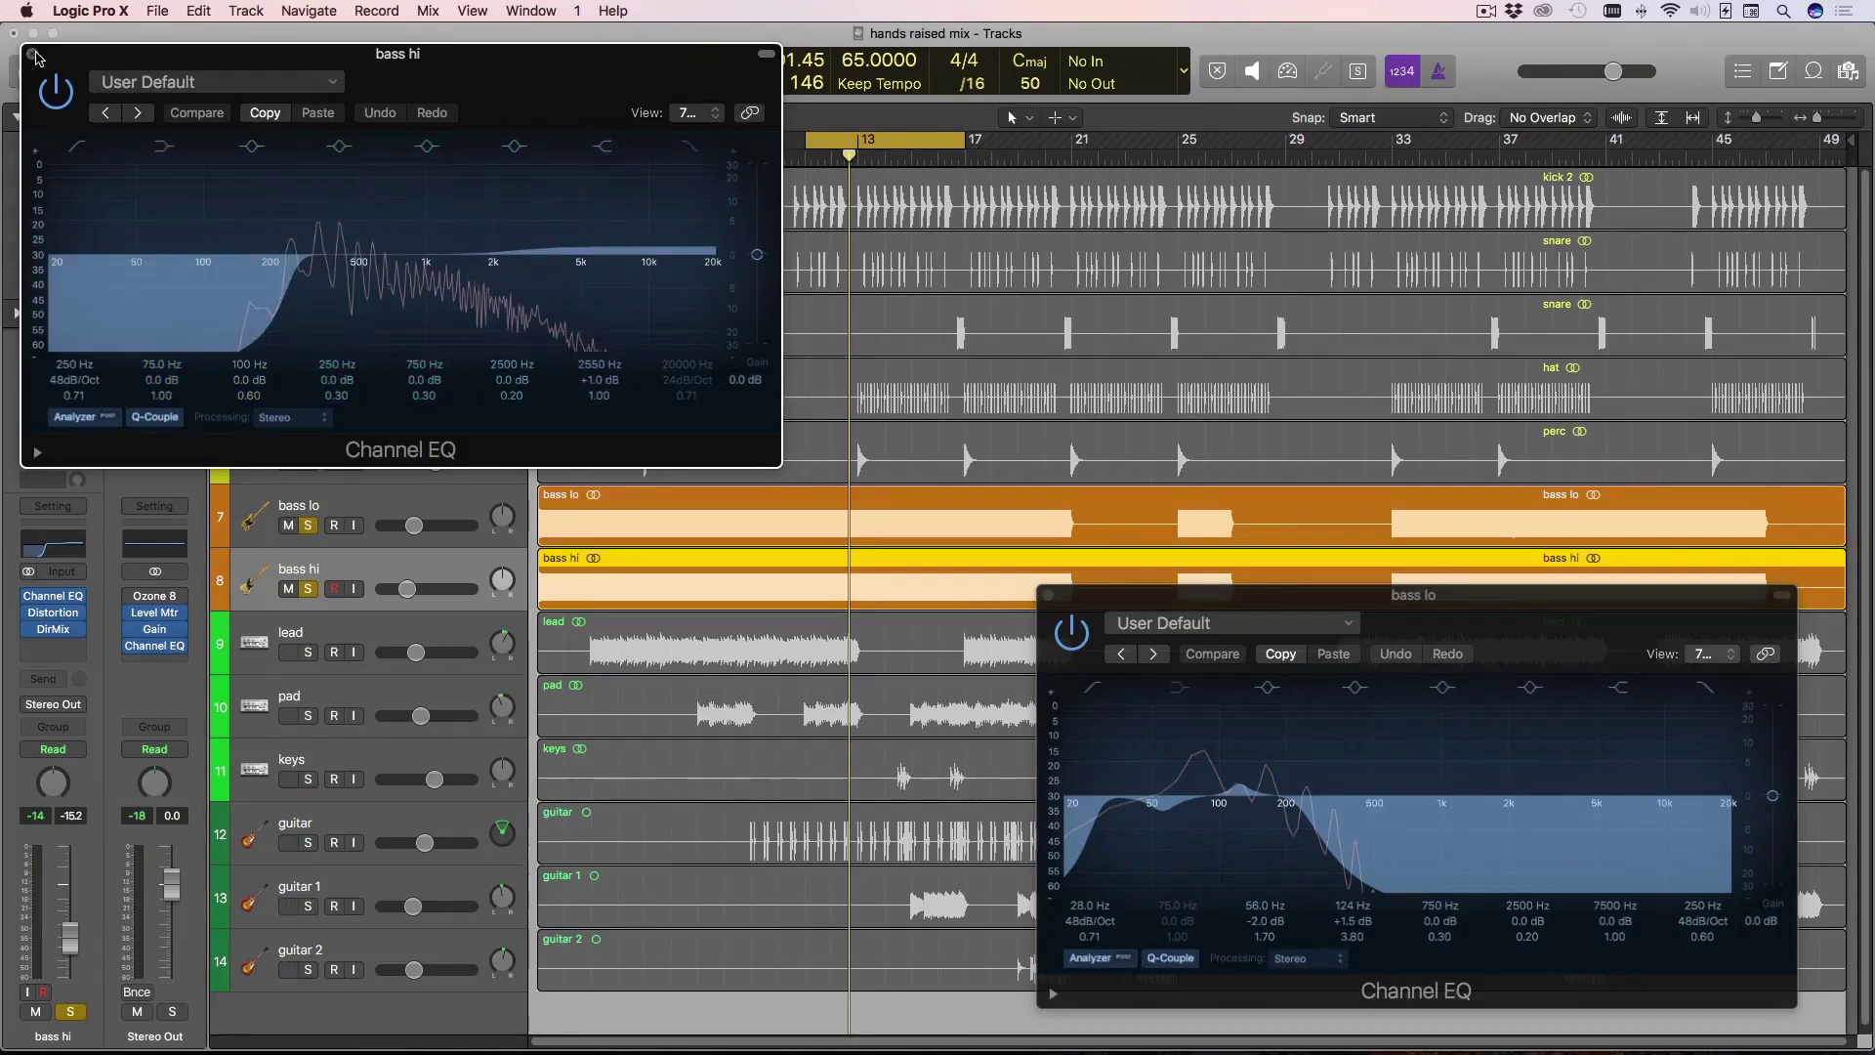
click(33, 55)
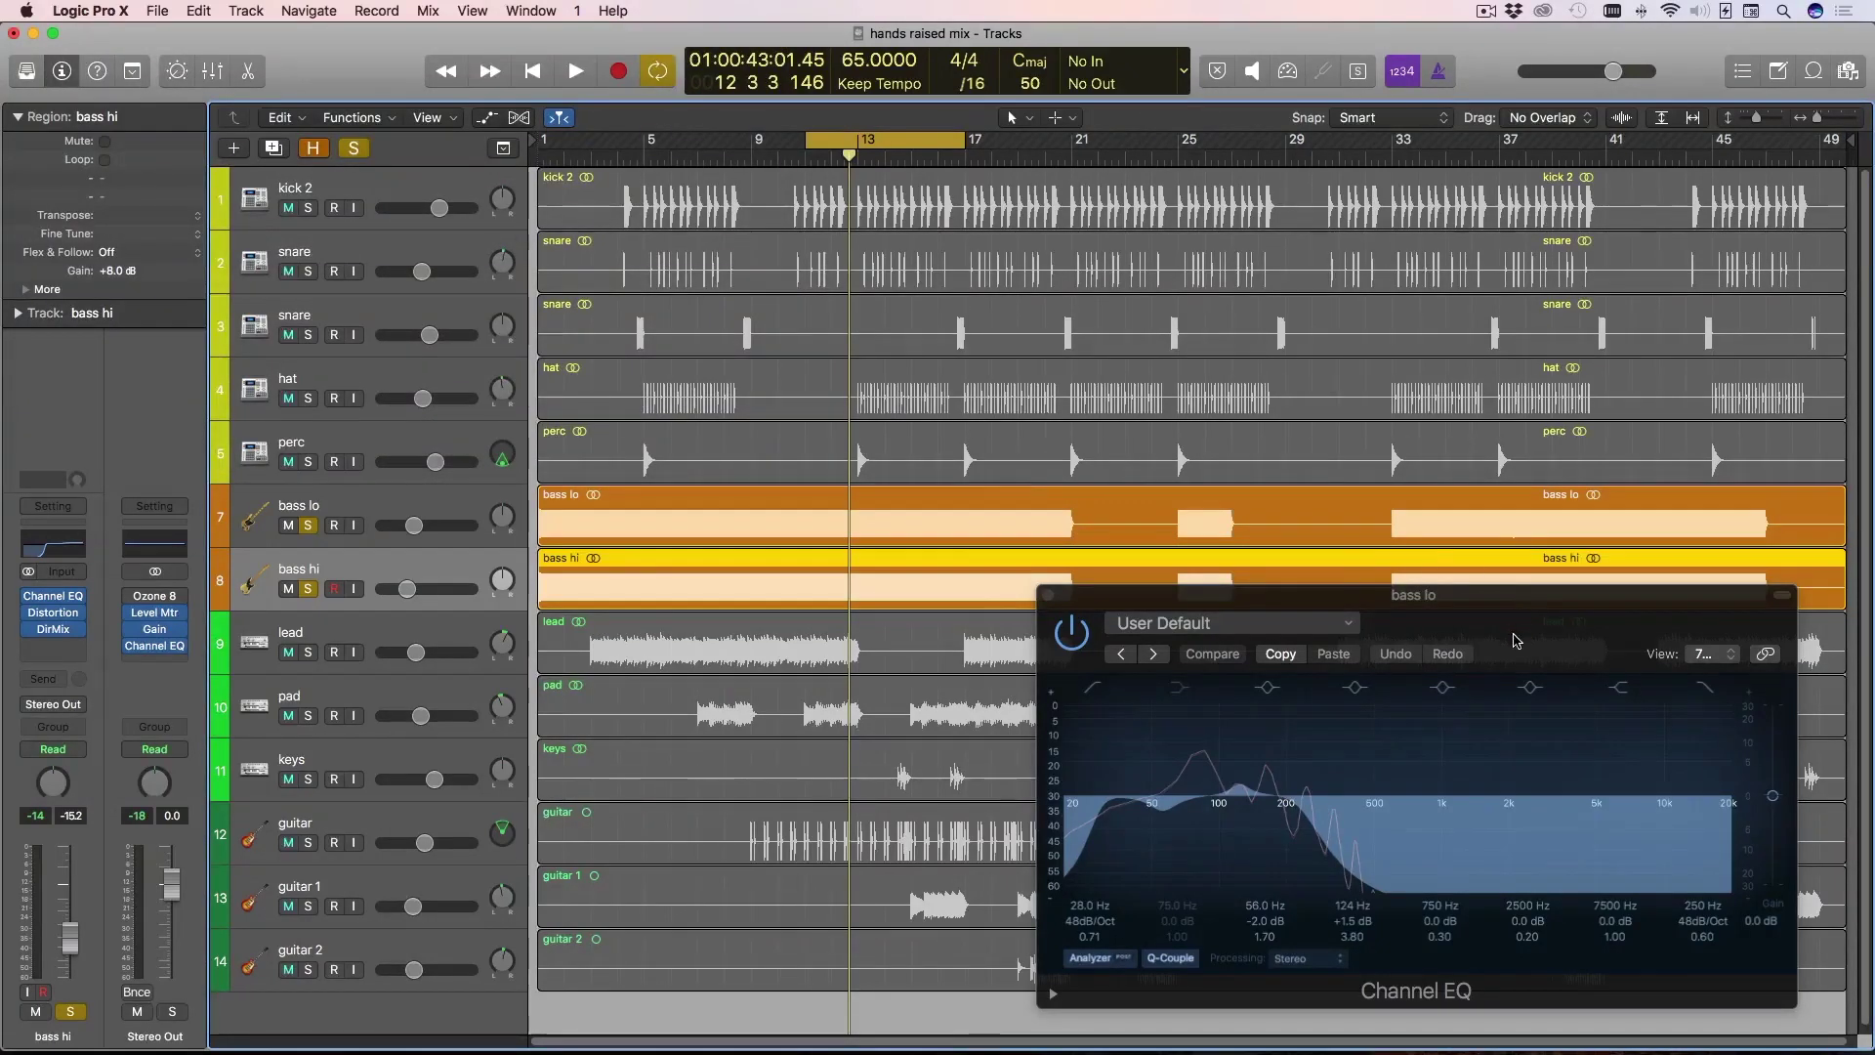
Step: Select the kick 2 track, close the bass lo EQ window, and unsolo both bass tracks
drag(1515, 640, 1533, 109)
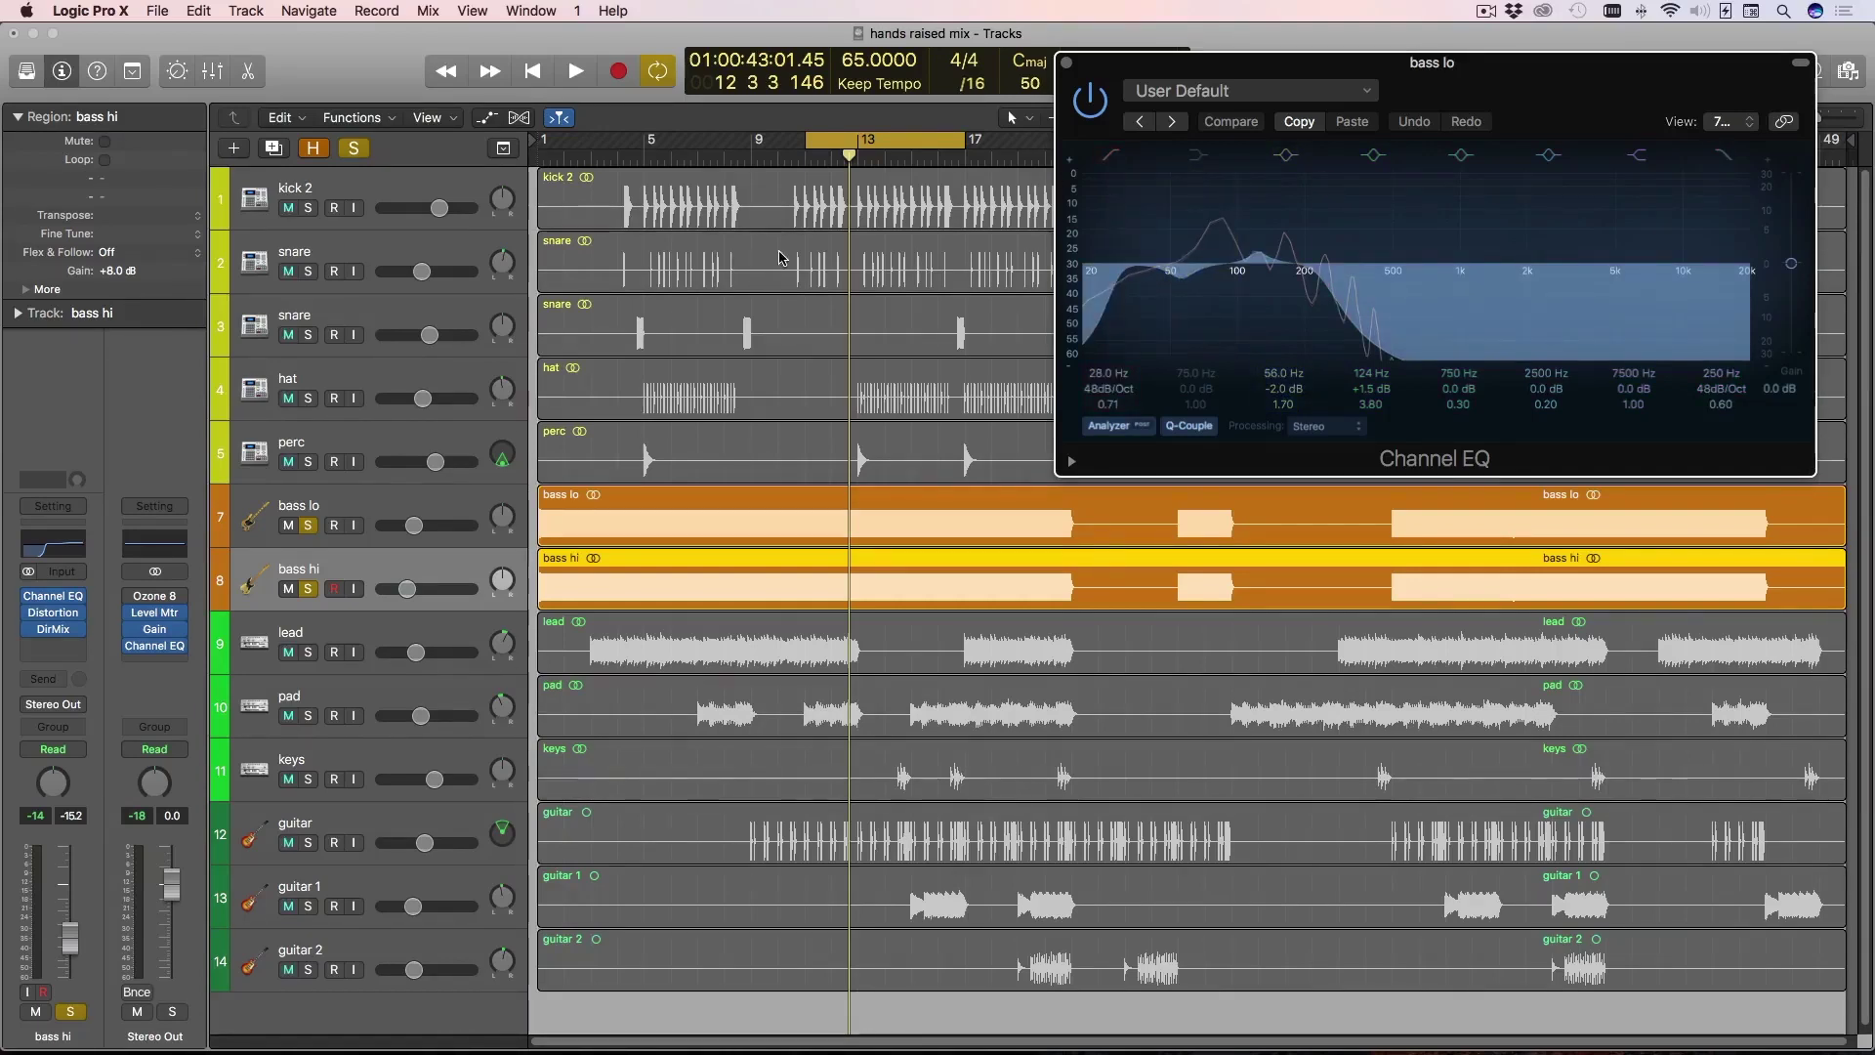
click(386, 179)
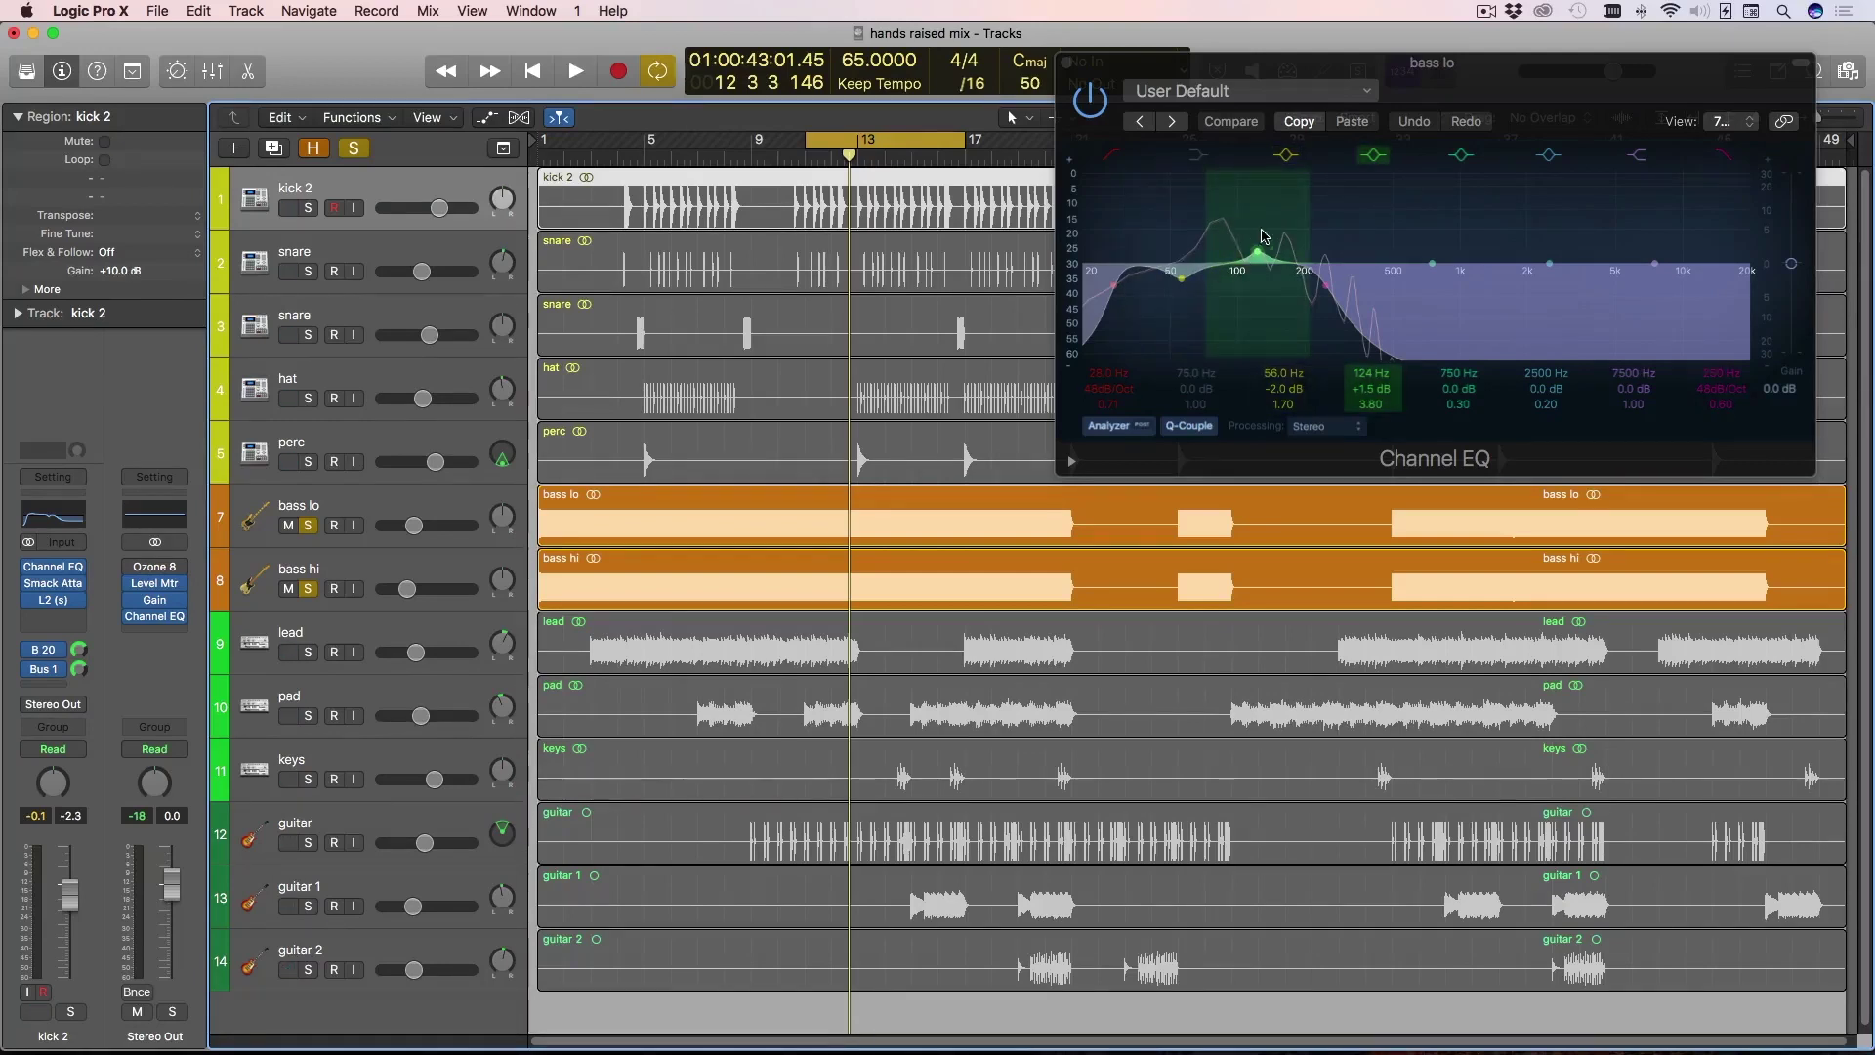
click(1067, 62)
click(307, 526)
click(309, 588)
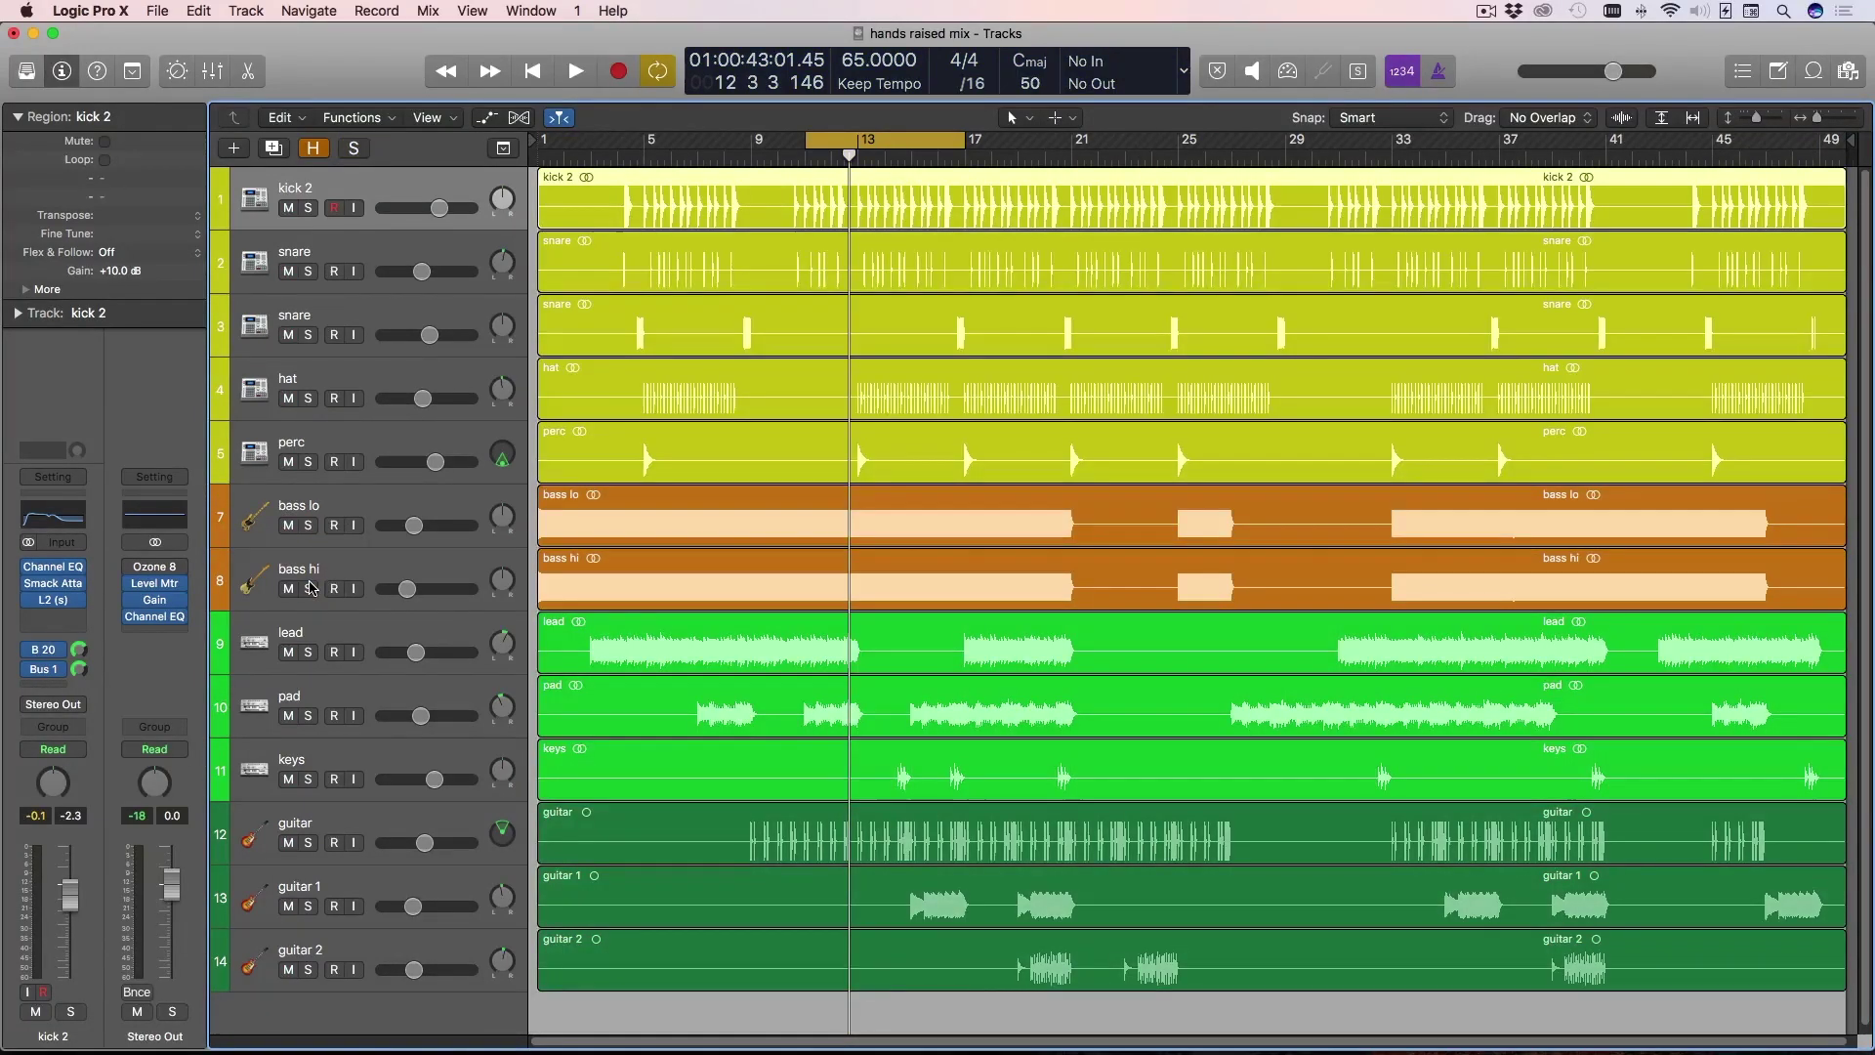
Step: Solo and play the guitar track on track 12, and raise its Channel EQ low-cut frequency to about 240 Hz
click(410, 819)
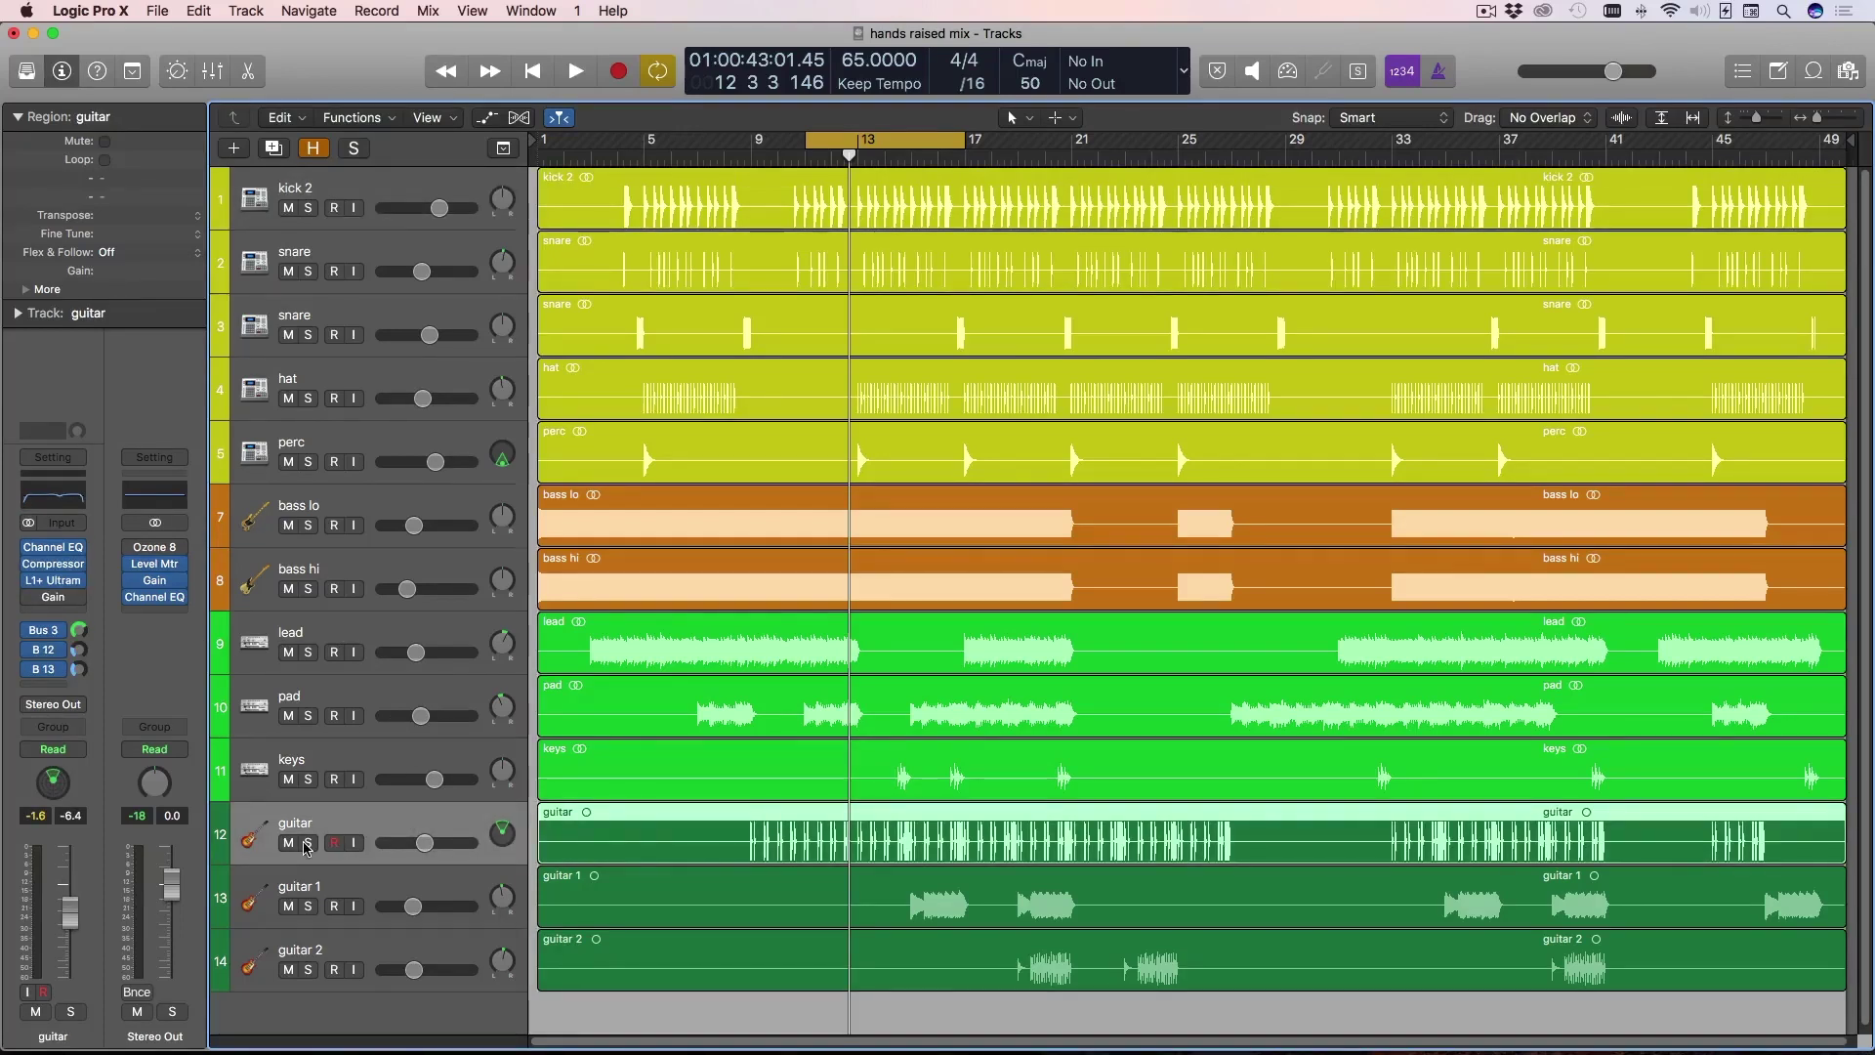
key(s)
click(53, 495)
key(space)
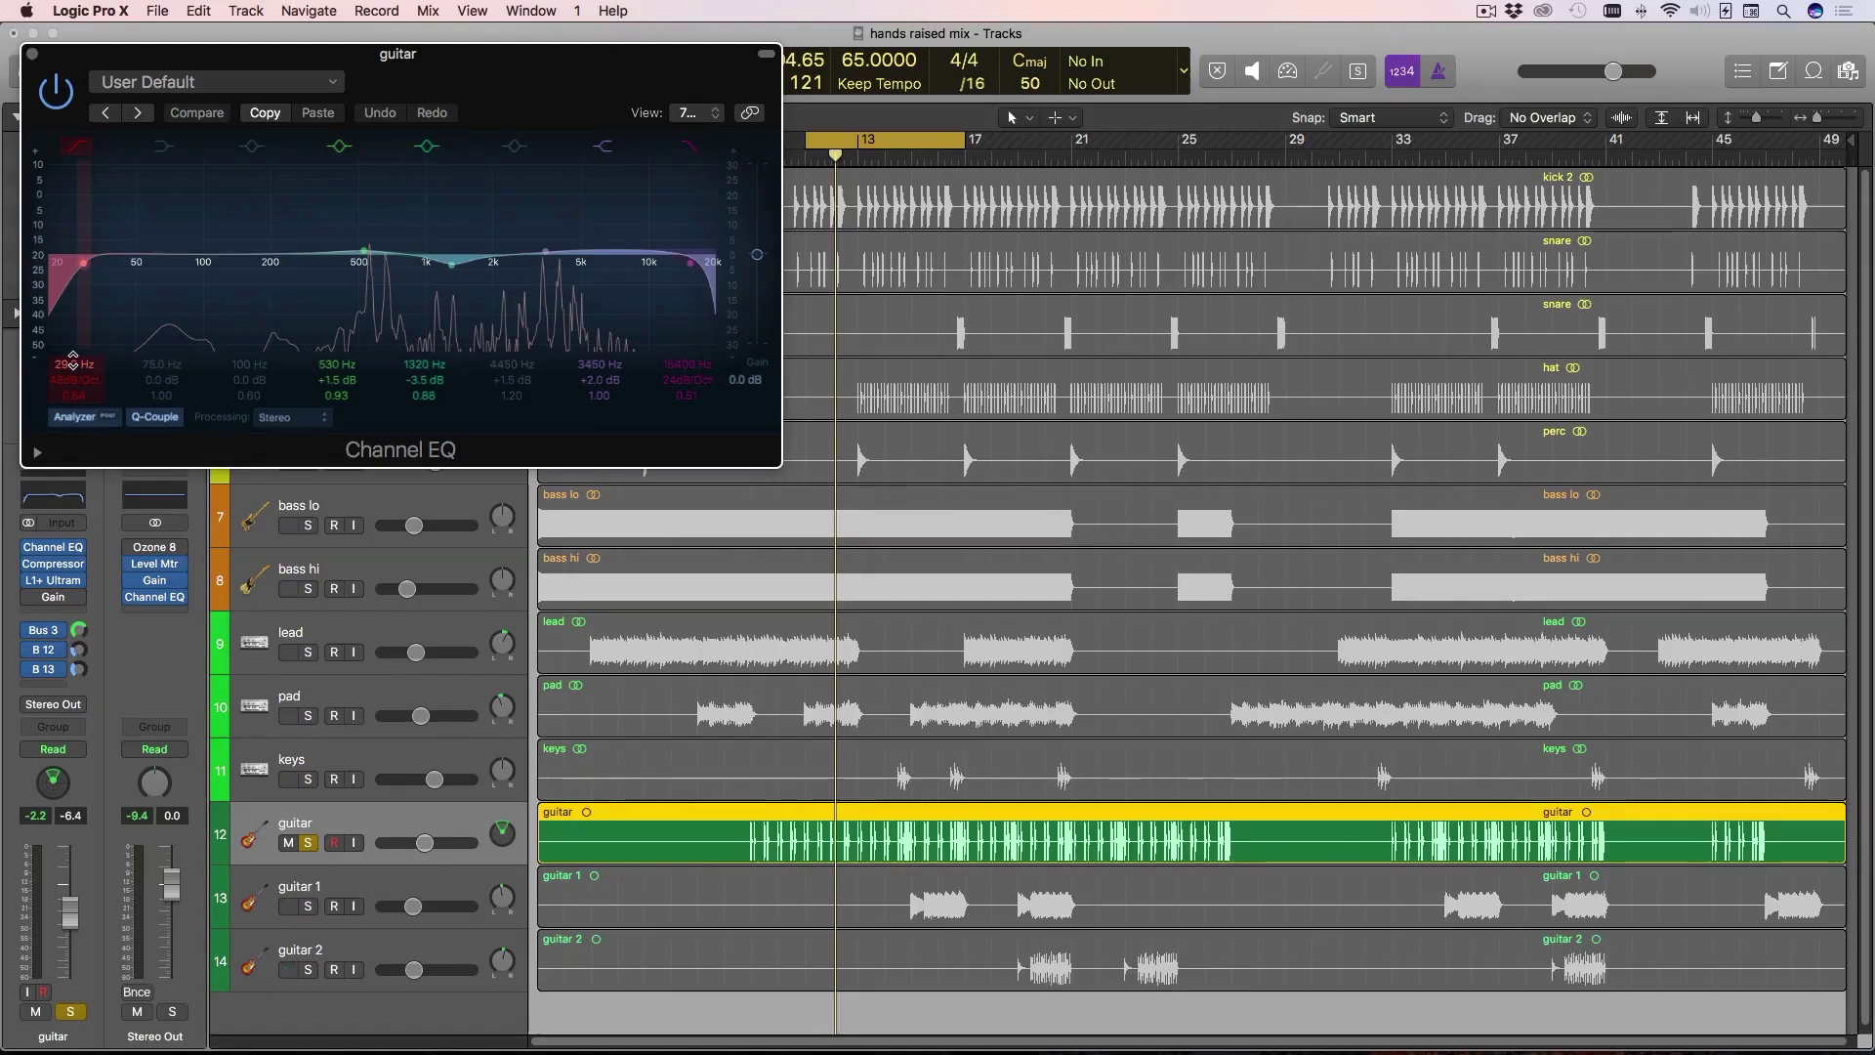
drag(72, 358, 72, 291)
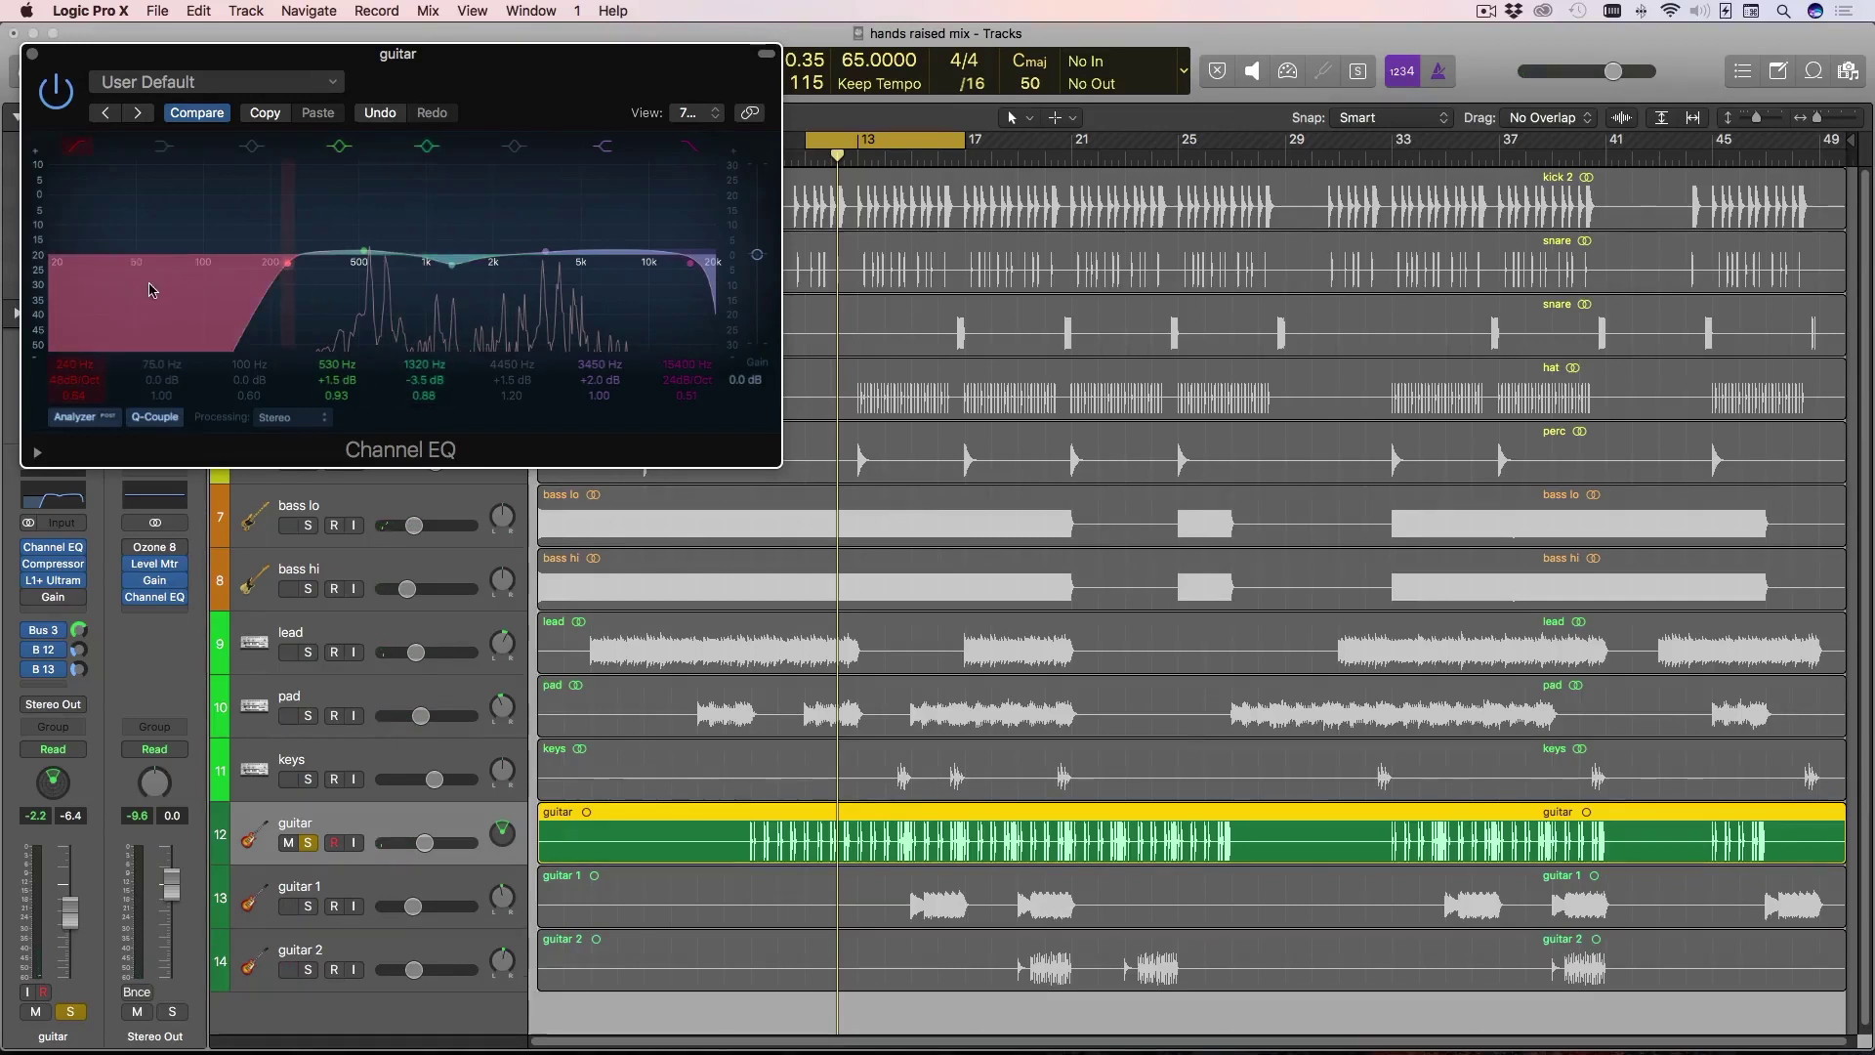
Step: Move the guitar EQ window clear of the track headers and select the first snare track
drag(505, 91, 1170, 124)
drag(1355, 132, 1713, 150)
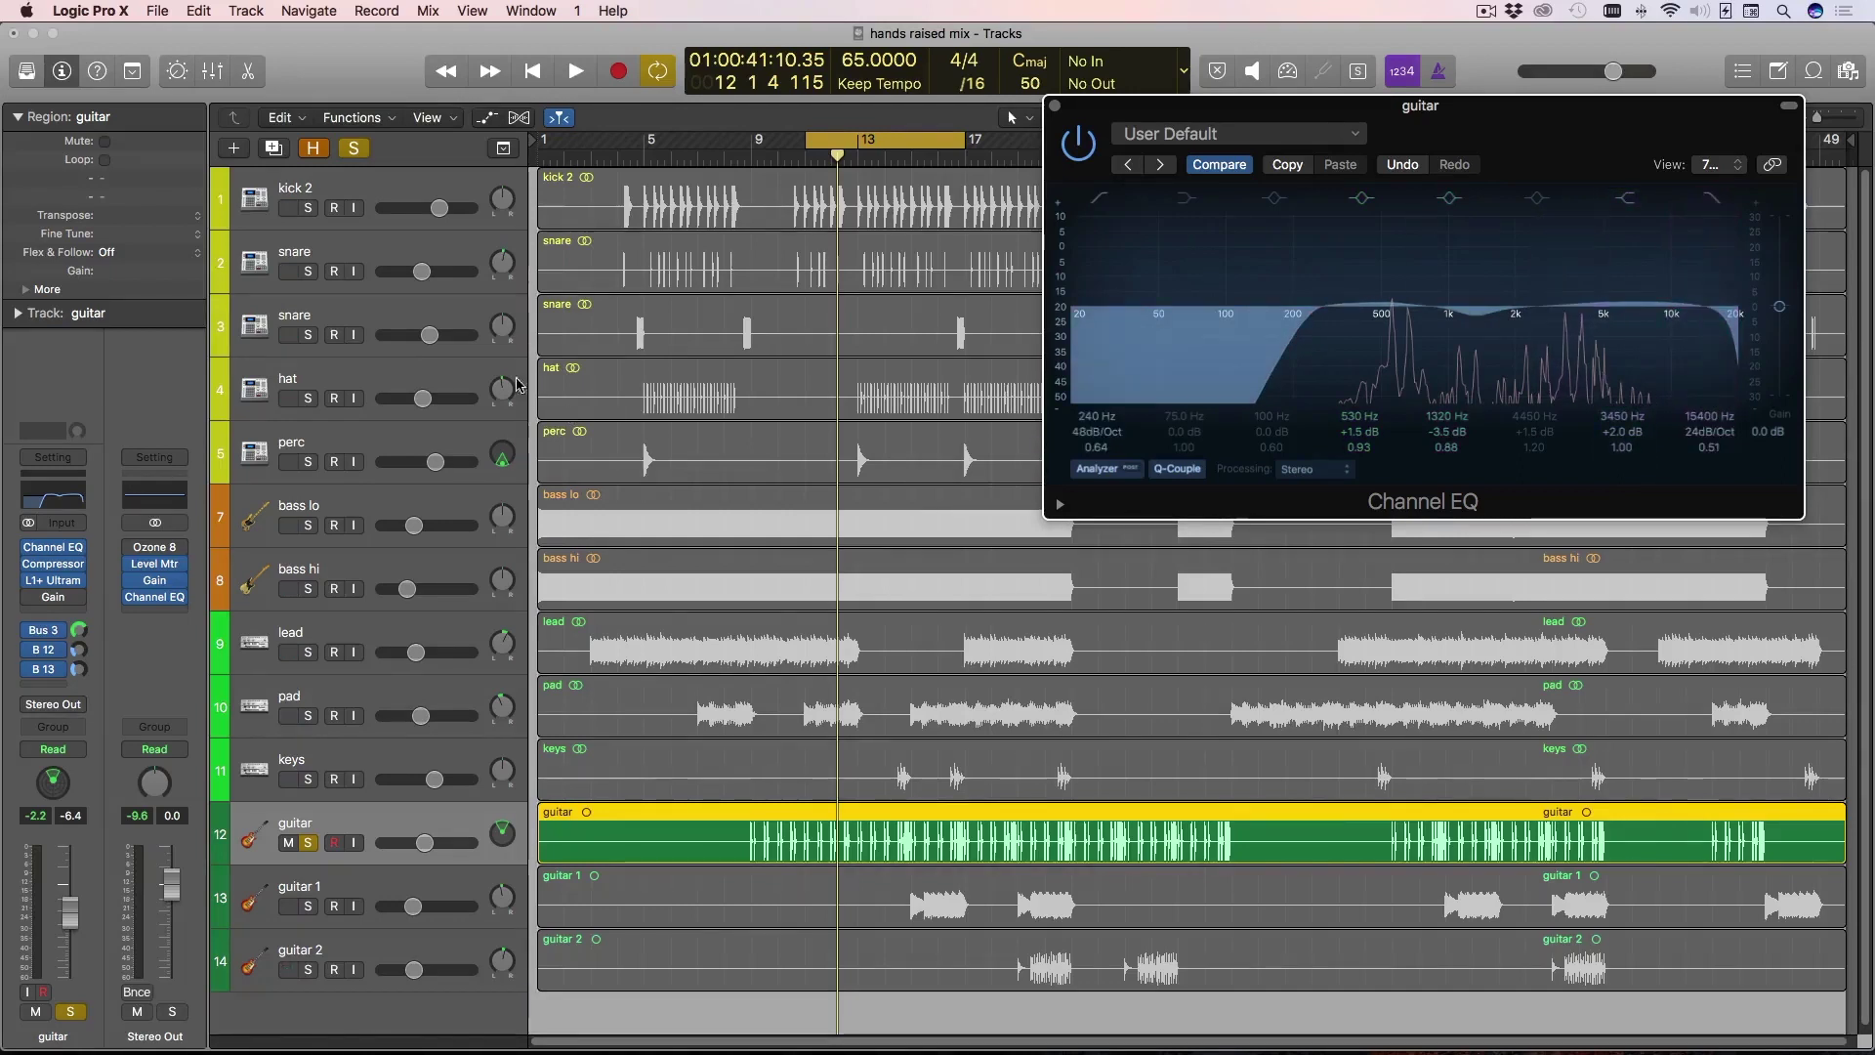
click(383, 291)
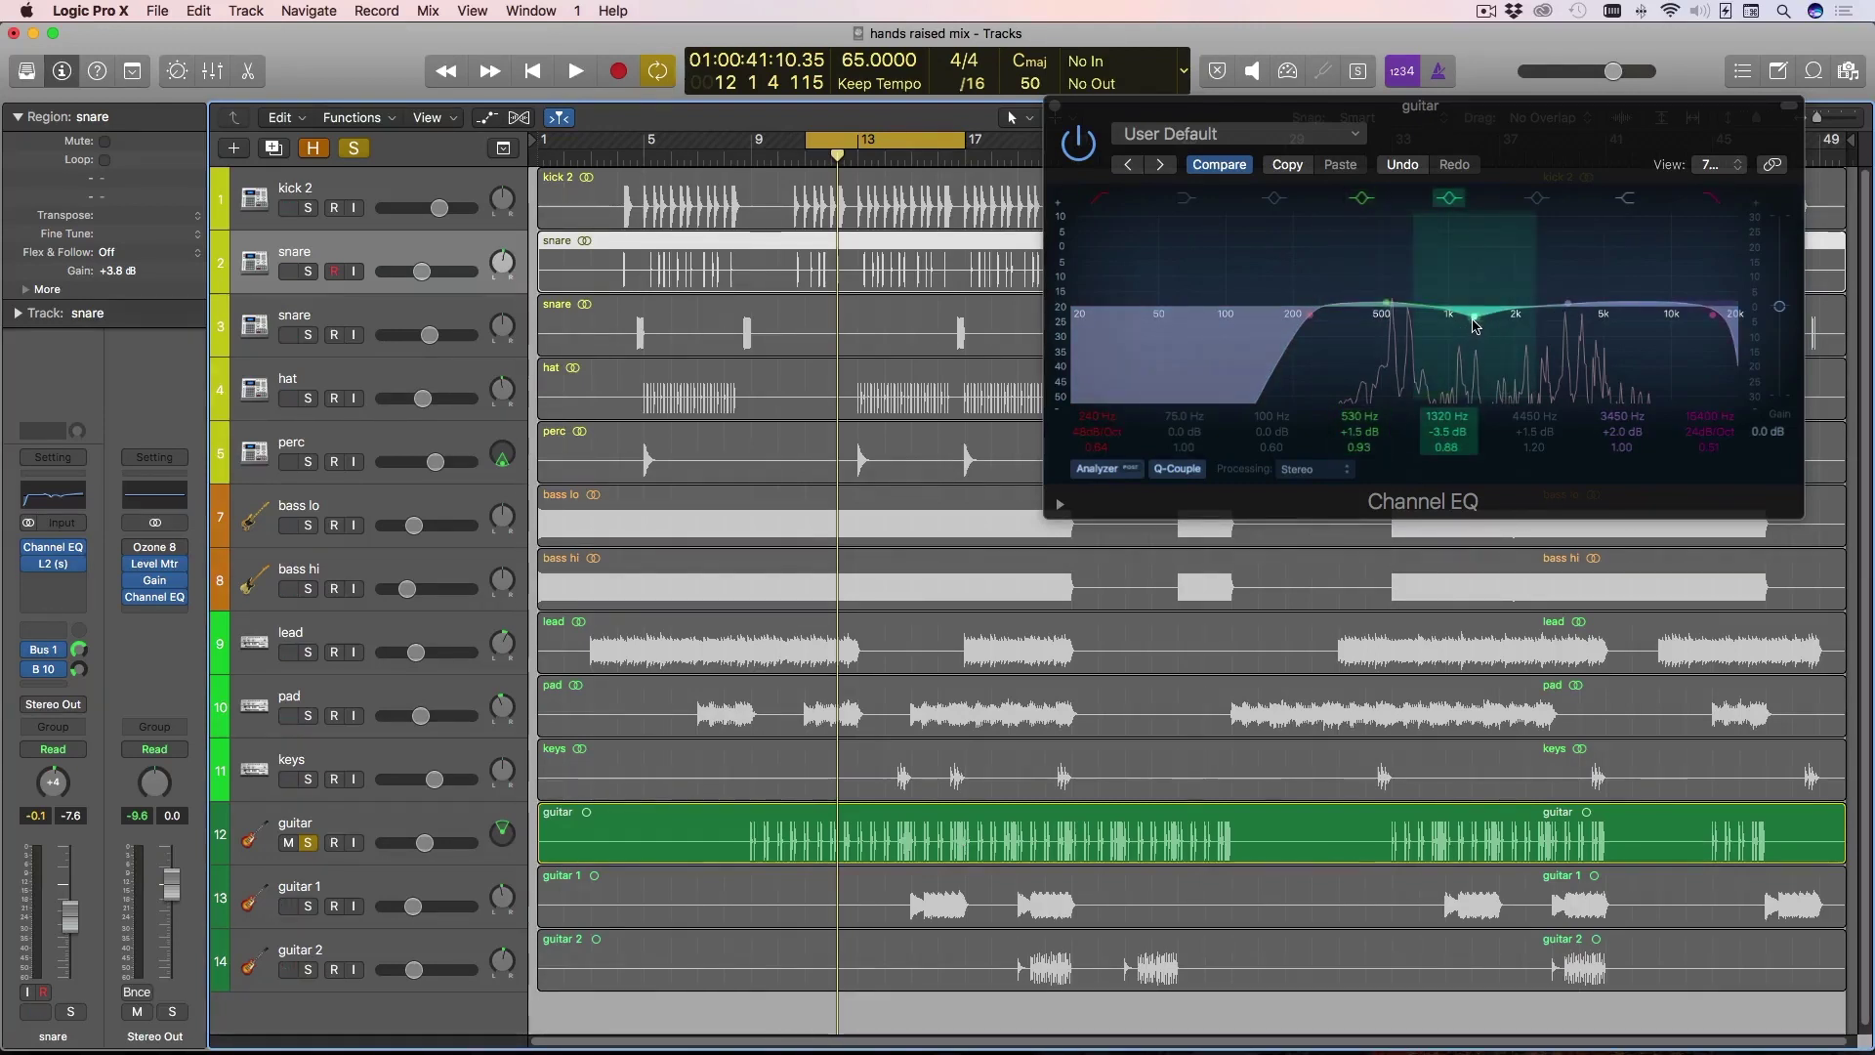
drag(1535, 140, 1575, 90)
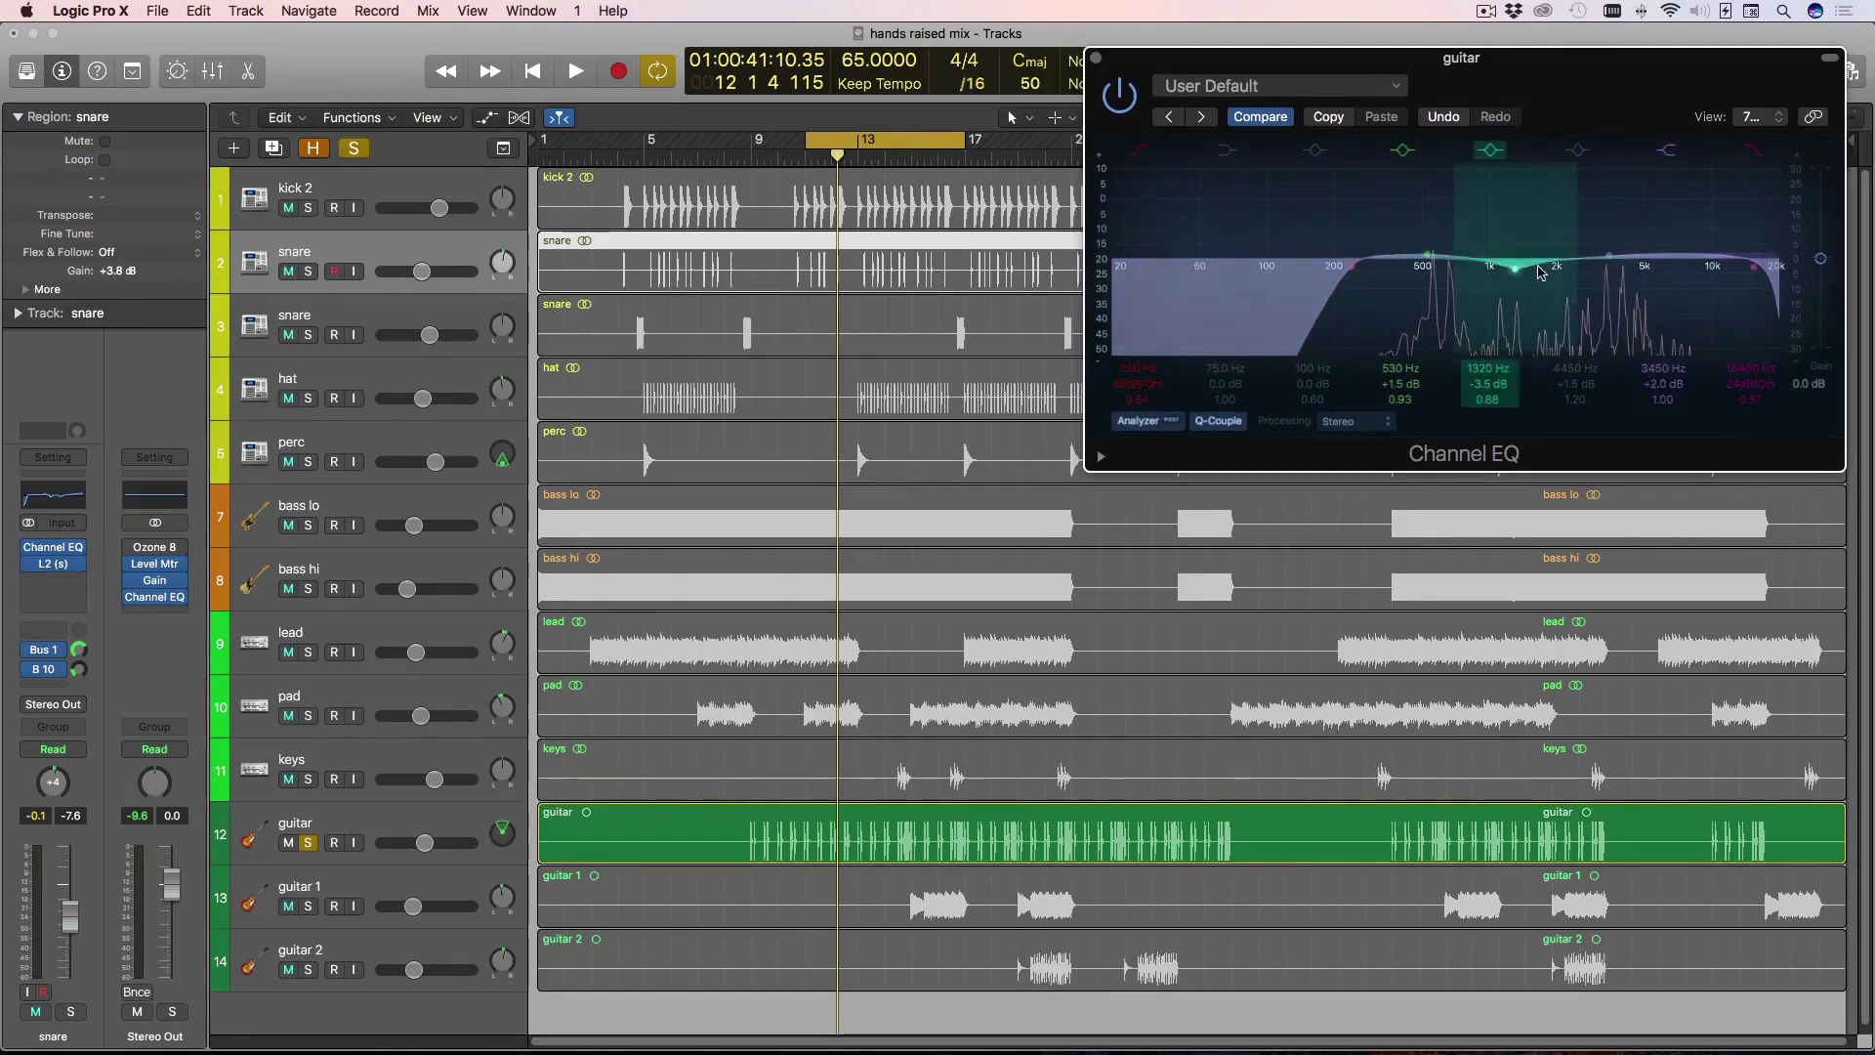